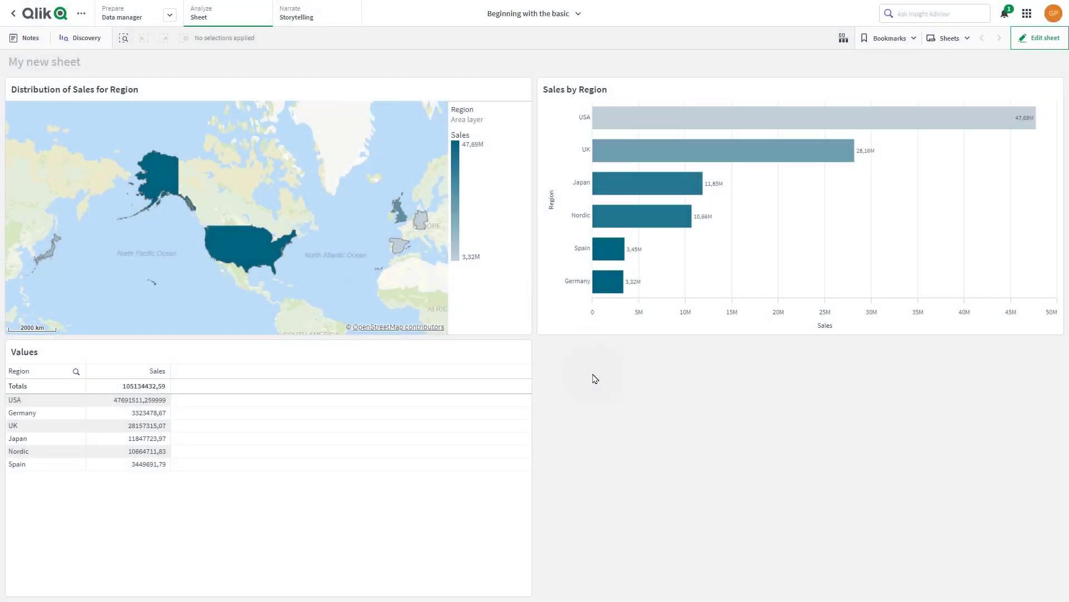
# Step: Bring up the Alerts options for the Distribution of Sales for Region map chart
pyautogui.rightClick(341, 217)
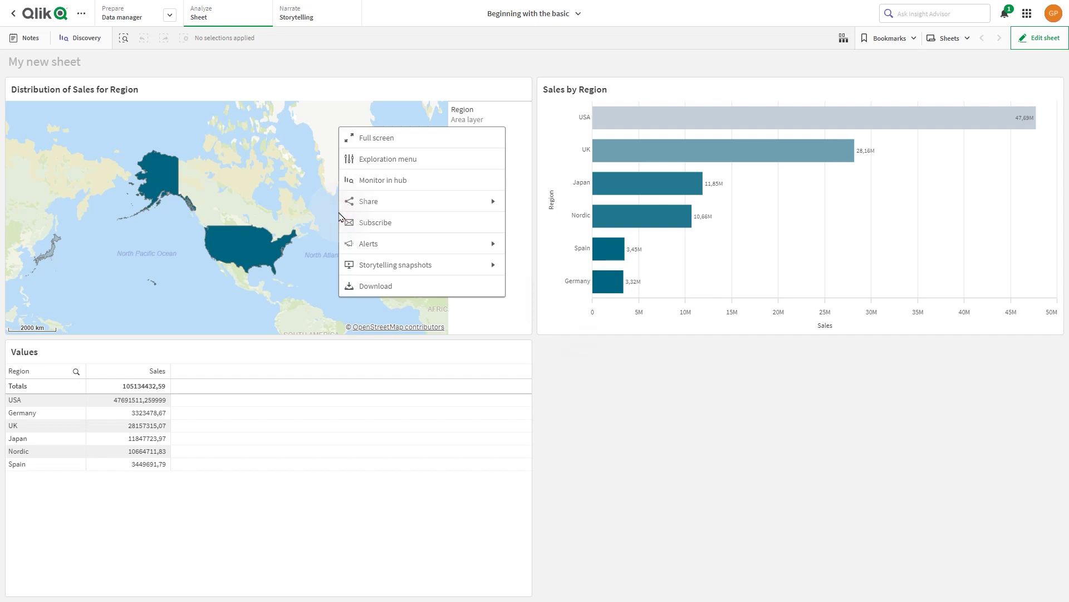
pyautogui.click(369, 243)
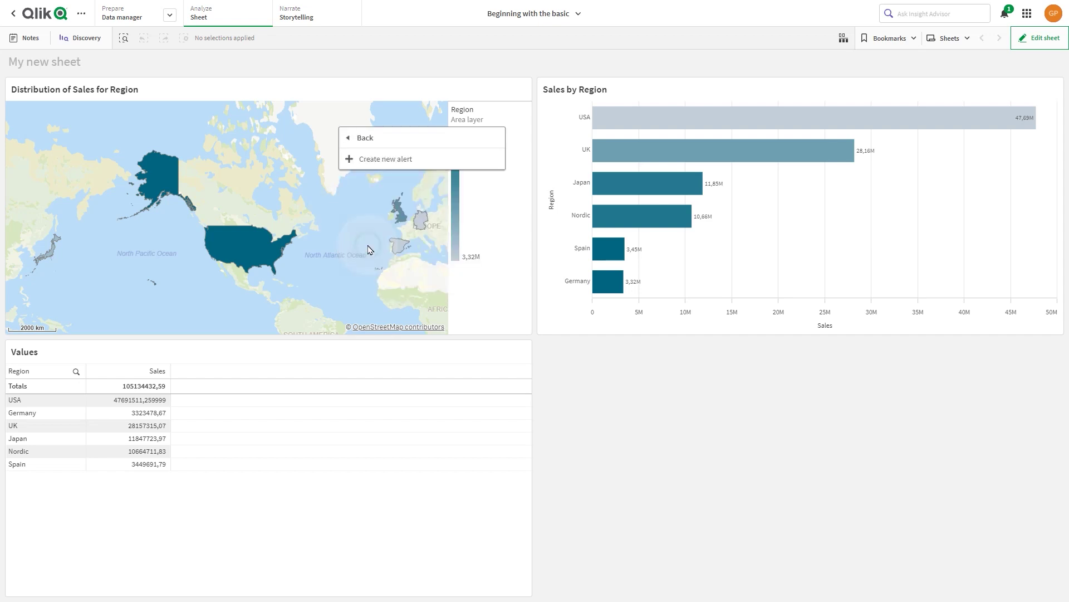
# Step: Start a new alert and title it 'Sales per region'
pyautogui.click(377, 160)
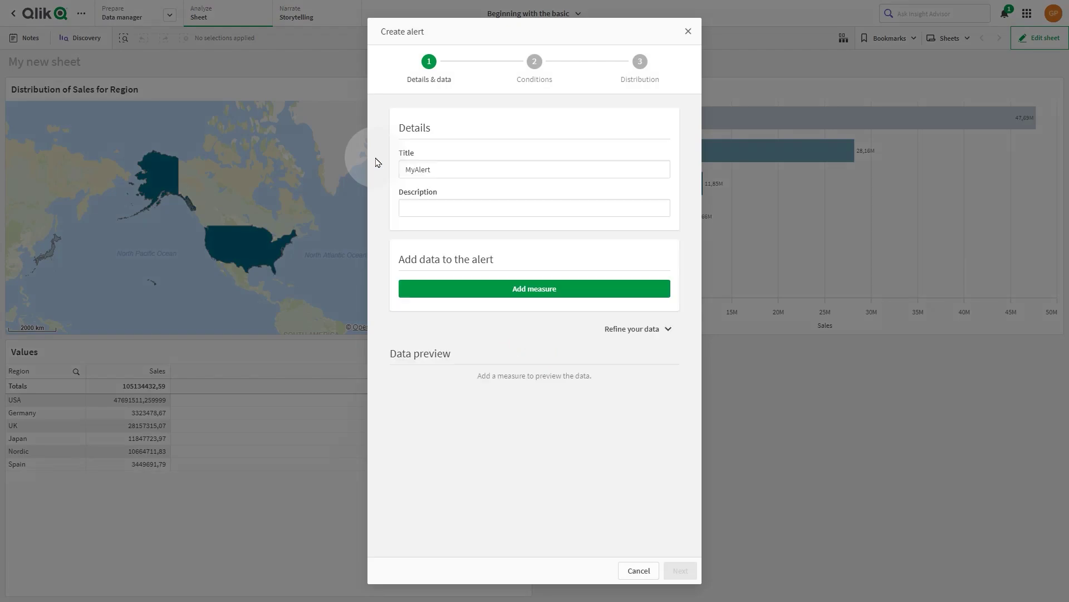
pyautogui.doubleClick(453, 174)
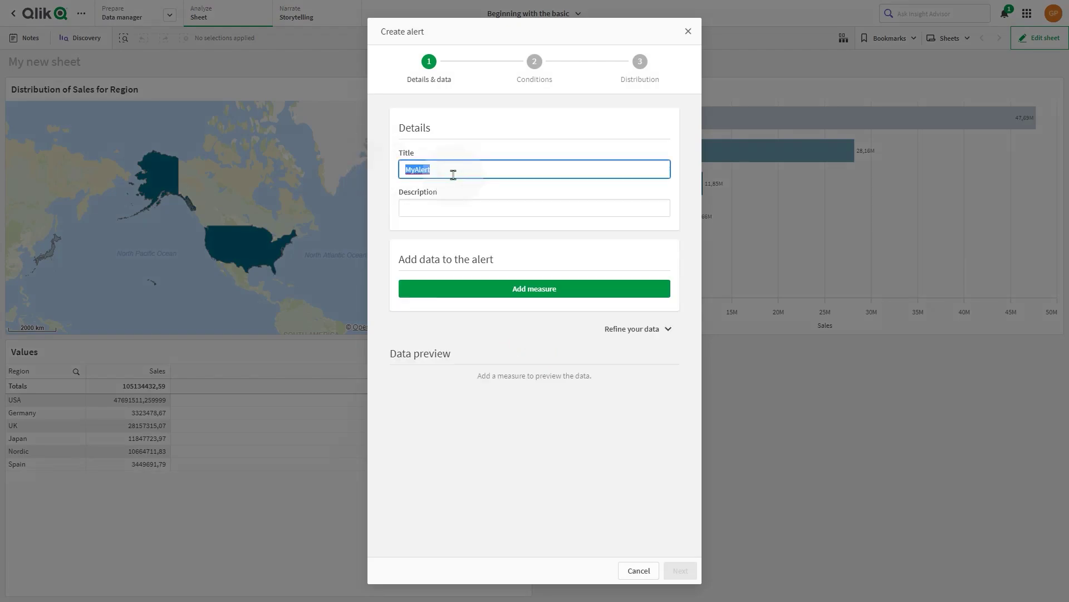
pyautogui.write('Sales per region')
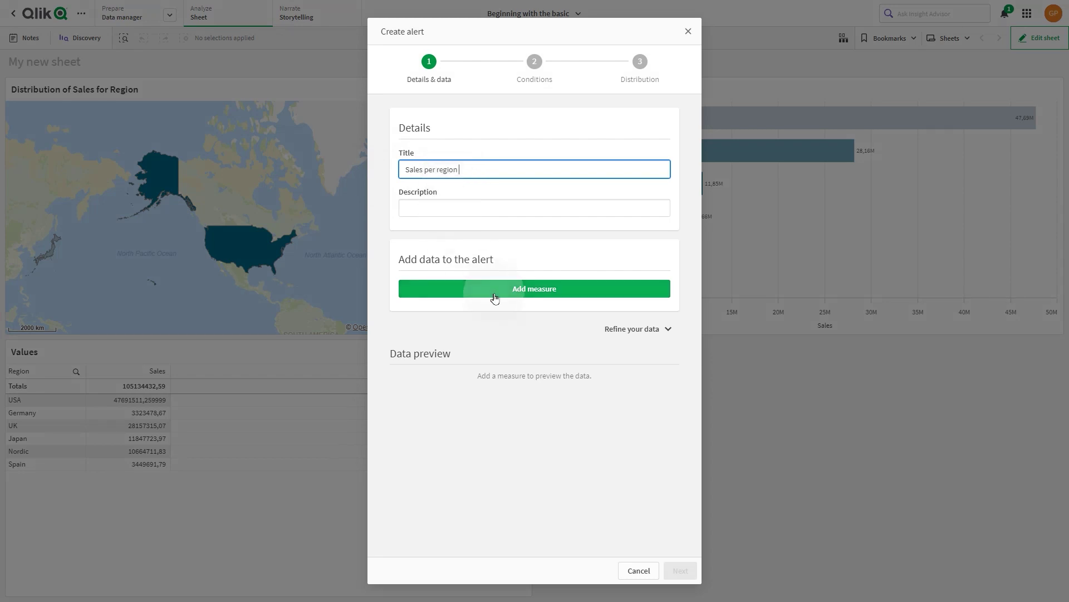
# Step: Add the Sales master measure and show it by the Region dimension
pyautogui.click(506, 294)
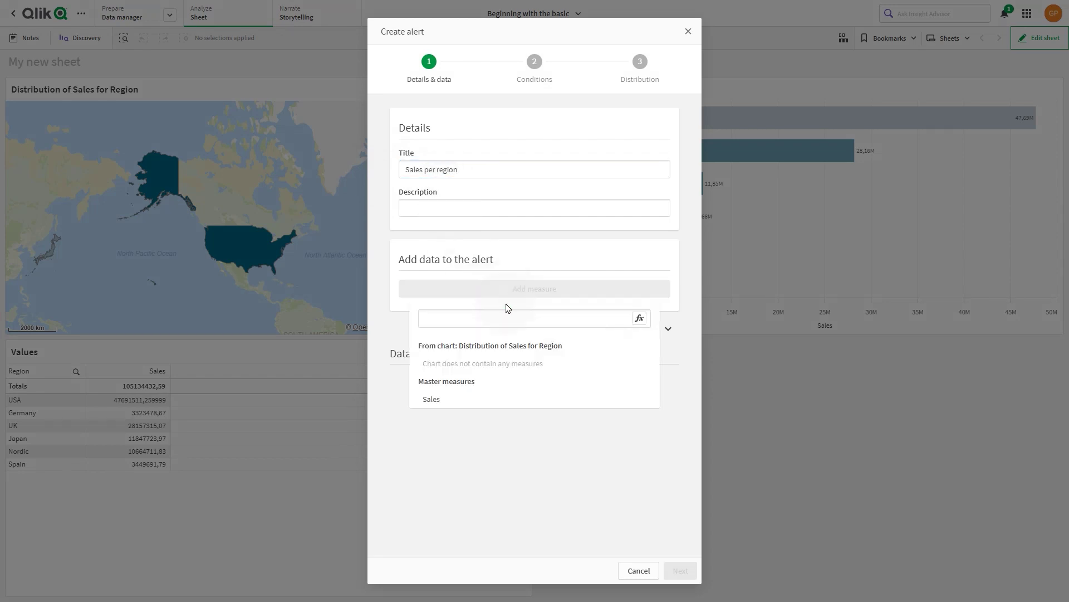
pyautogui.click(457, 398)
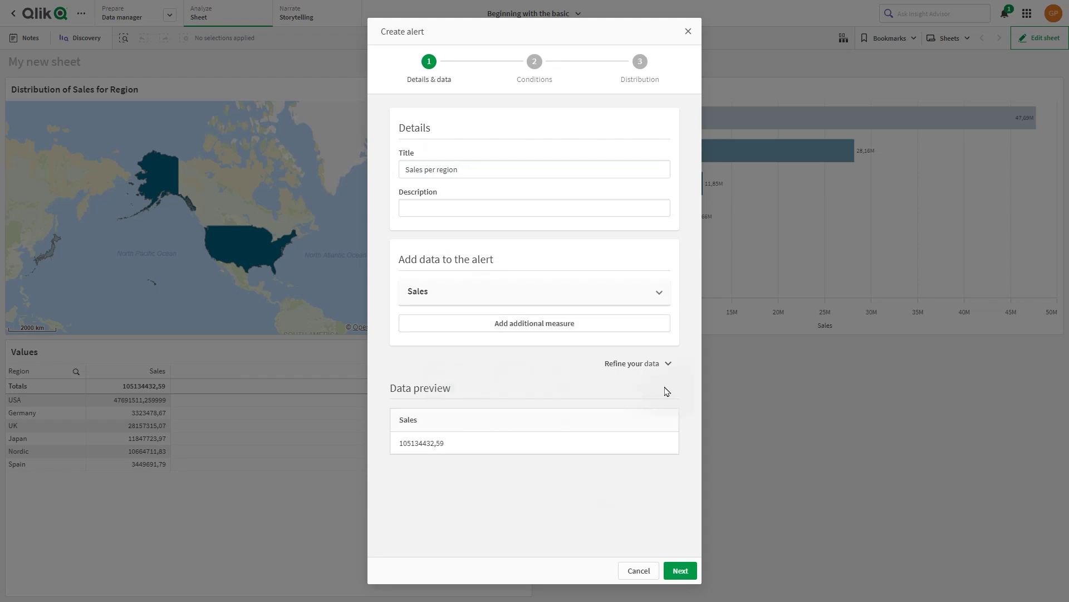
pyautogui.click(666, 369)
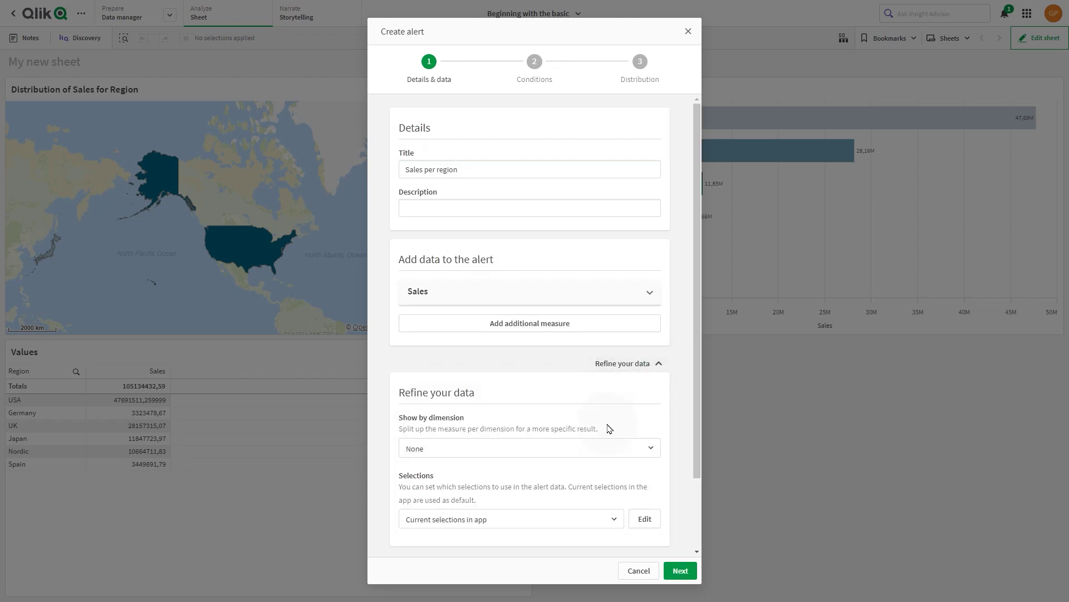
pyautogui.click(606, 453)
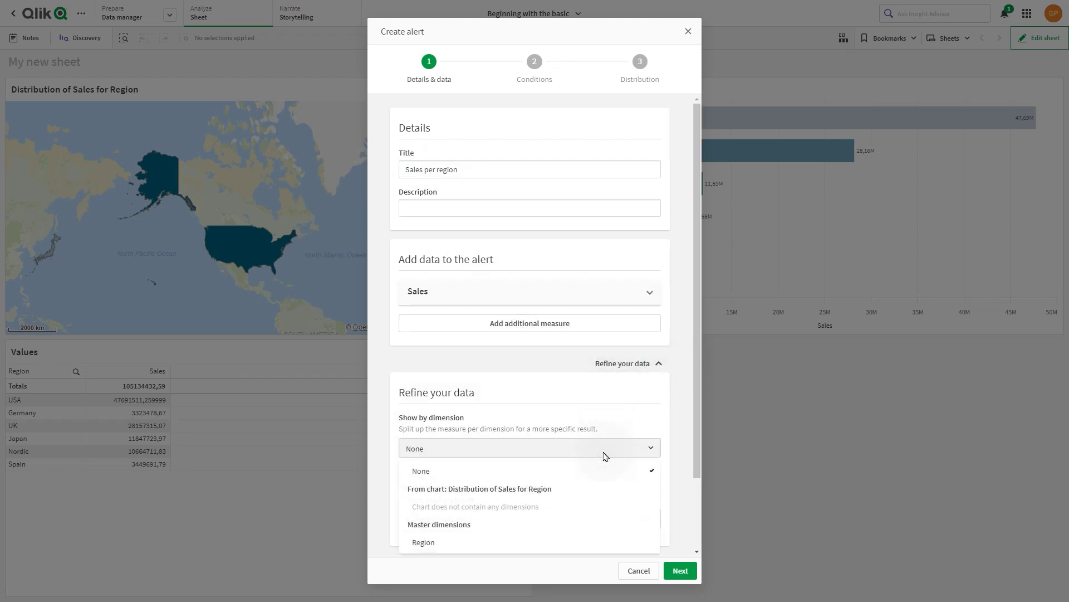
pyautogui.click(510, 544)
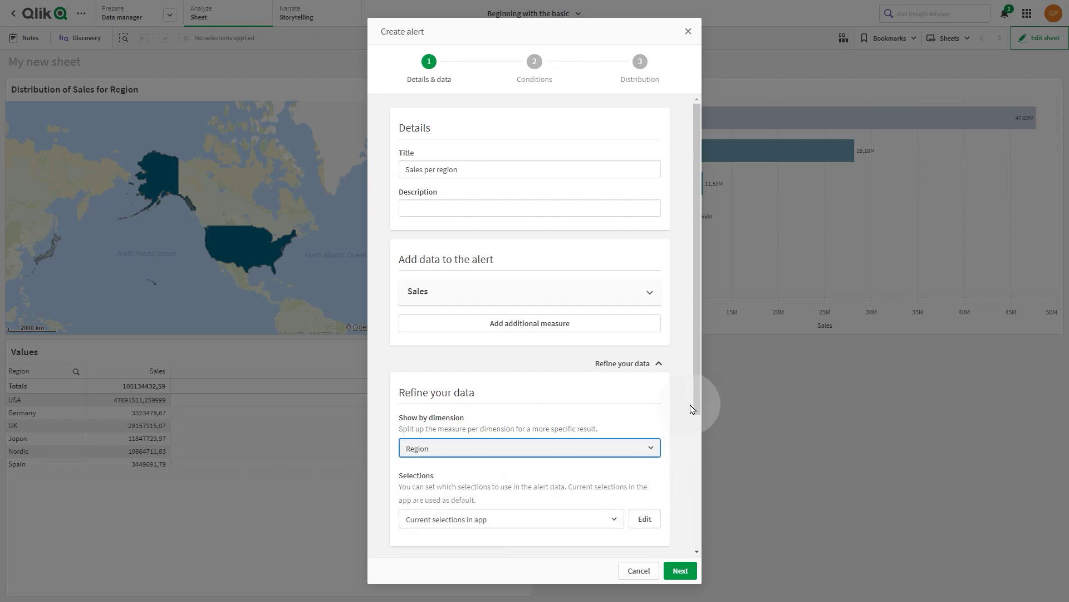
pyautogui.moveTo(697, 400); pyautogui.dragTo(696, 557)
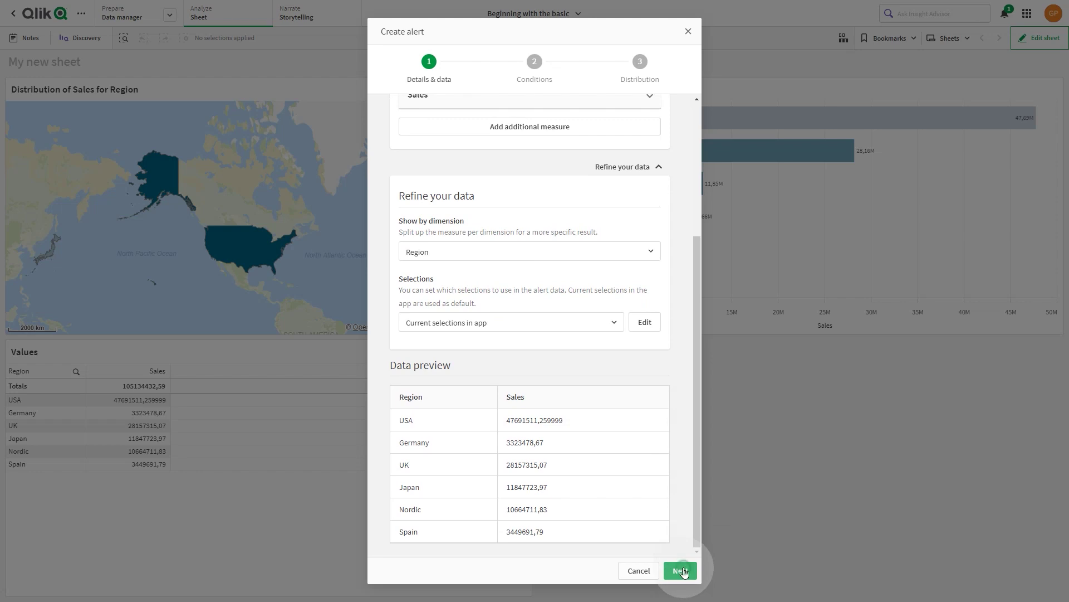
# Step: Set Condition 1 to Sales greater than 15000000, previewing USA and UK as triggers
pyautogui.click(680, 570)
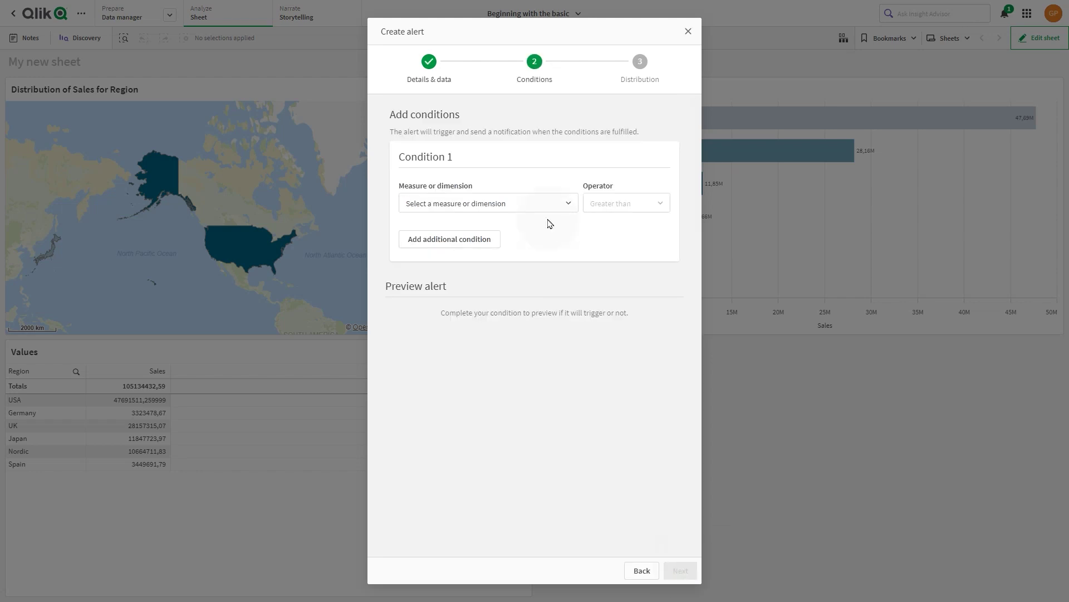
pyautogui.click(540, 202)
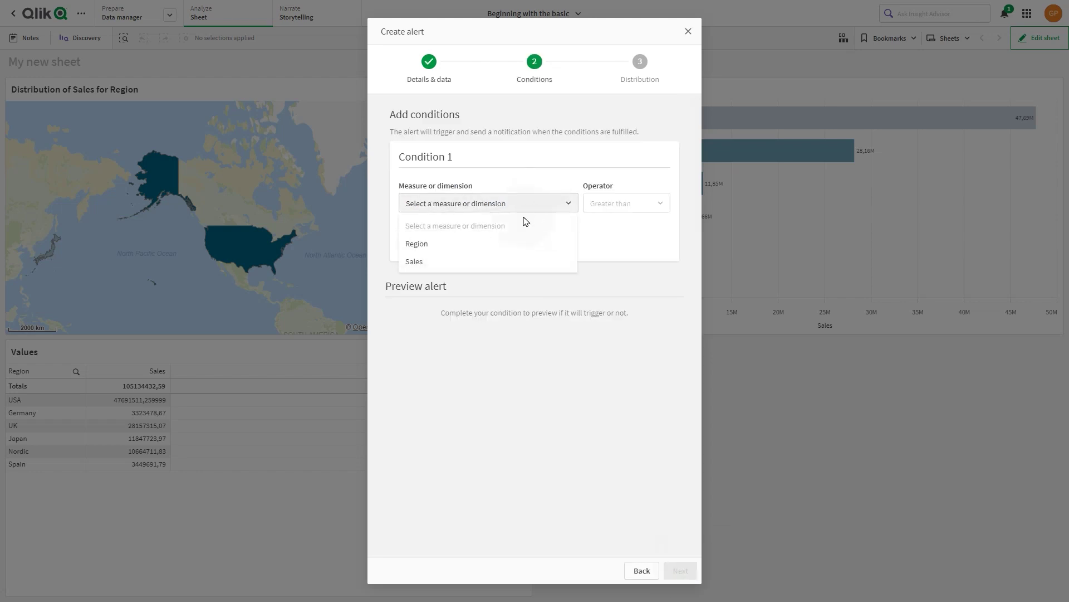
pyautogui.click(506, 257)
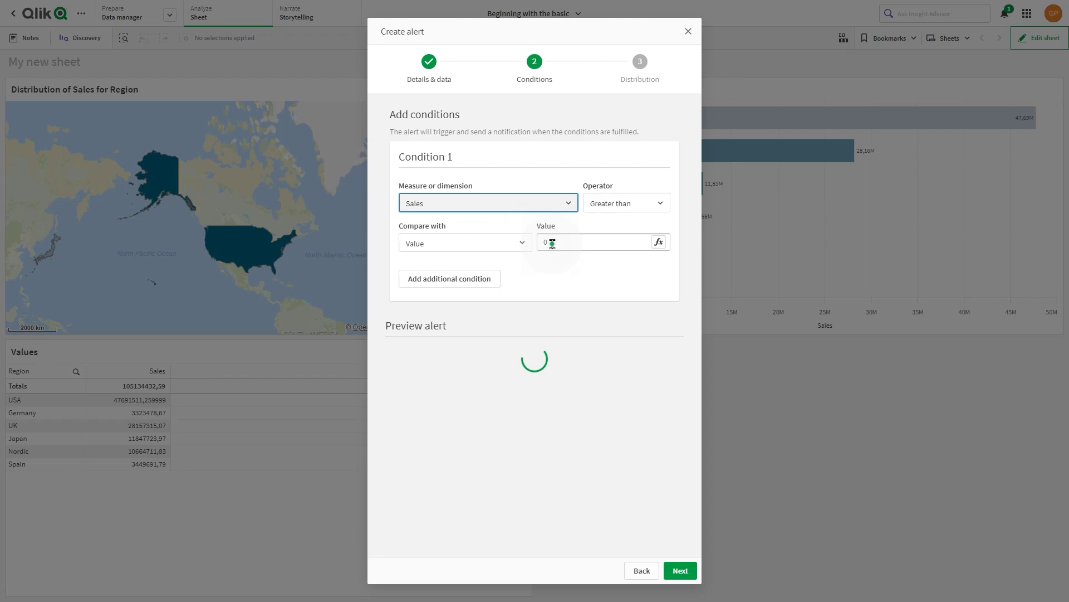
pyautogui.click(552, 244)
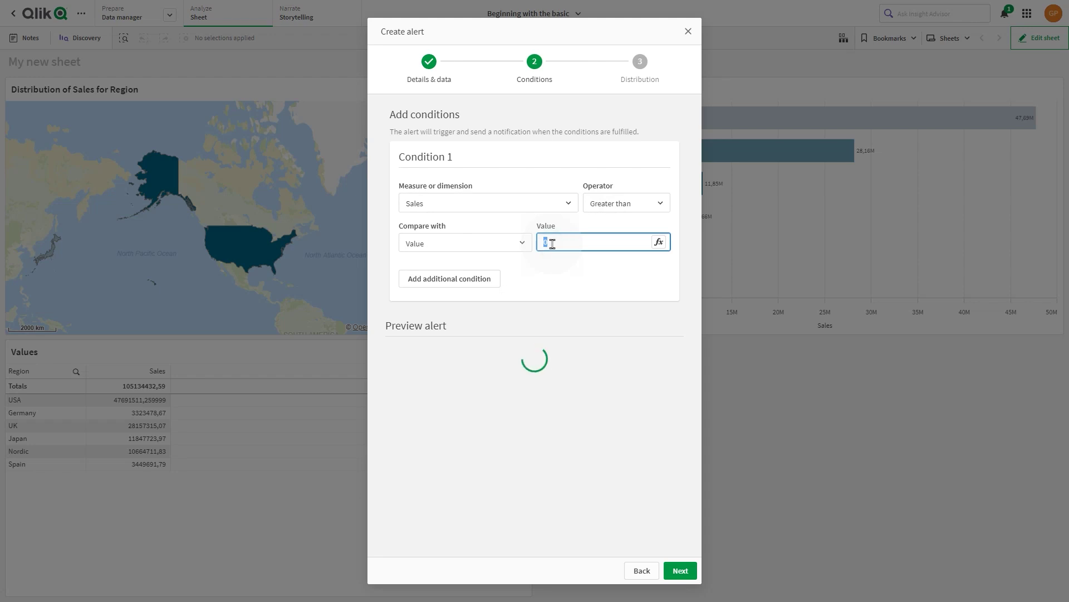
pyautogui.write('1500000')
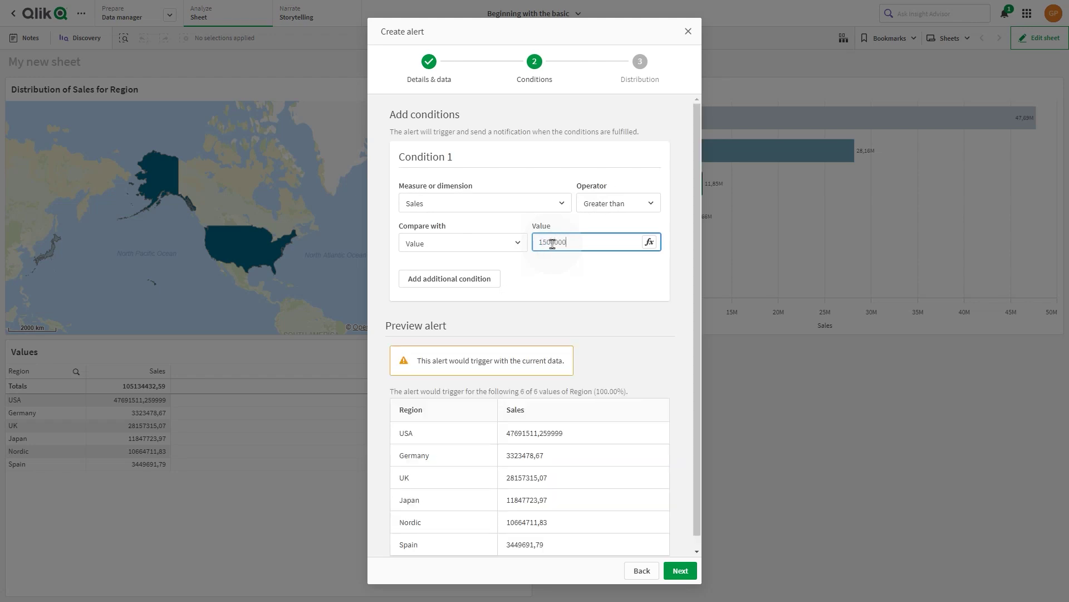
pyautogui.write('0')
pyautogui.click(640, 334)
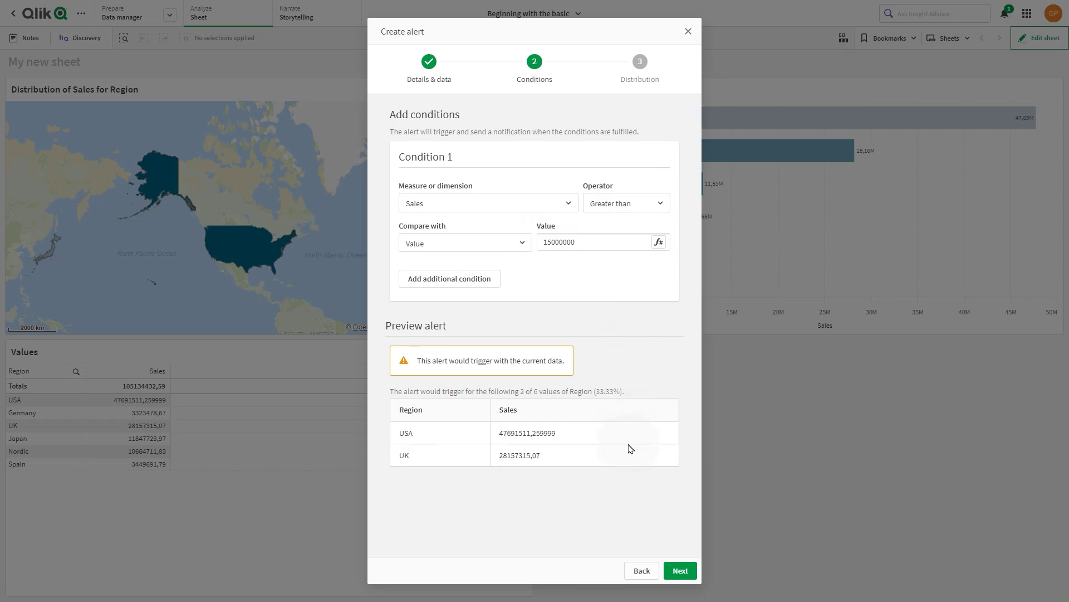
# Step: Advance to Distribution and create the Sales per region alert
pyautogui.click(684, 572)
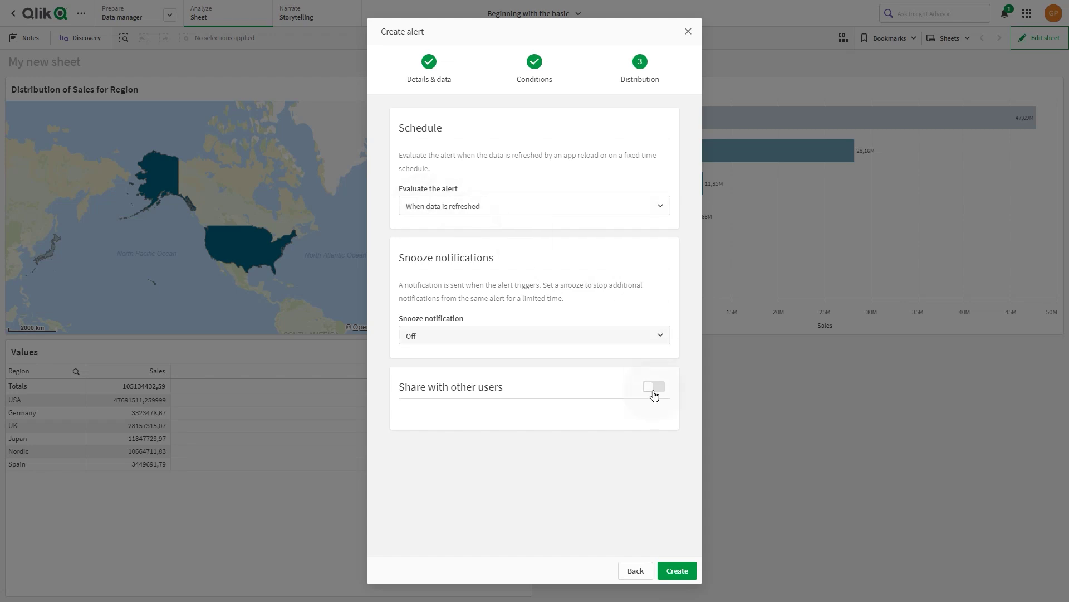
pyautogui.click(686, 572)
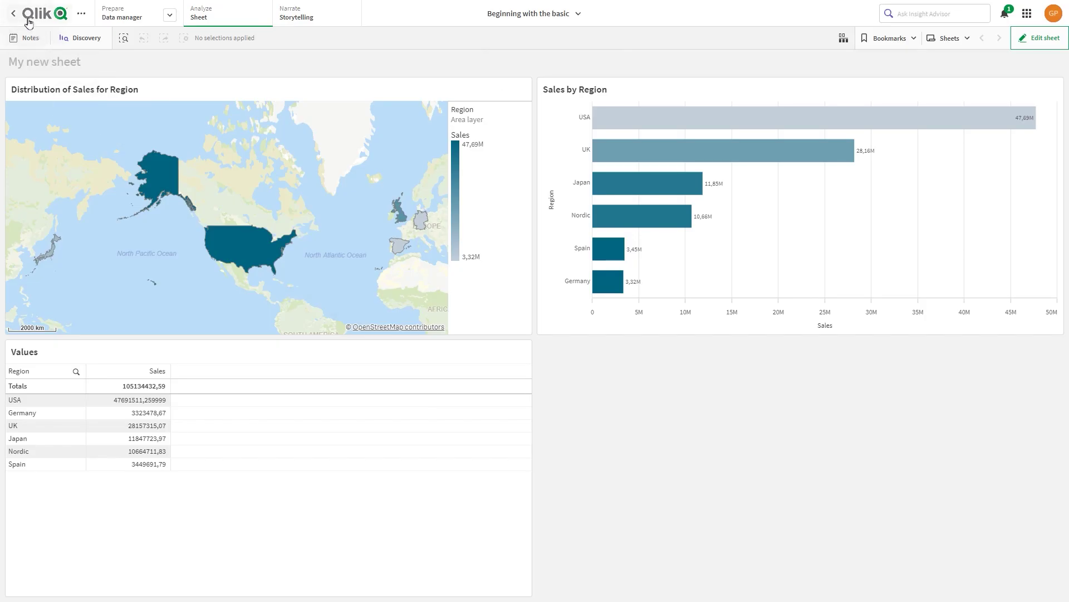
# Step: From the hub, reload the 'Beginning with the basic' app and check notifications
pyautogui.click(28, 21)
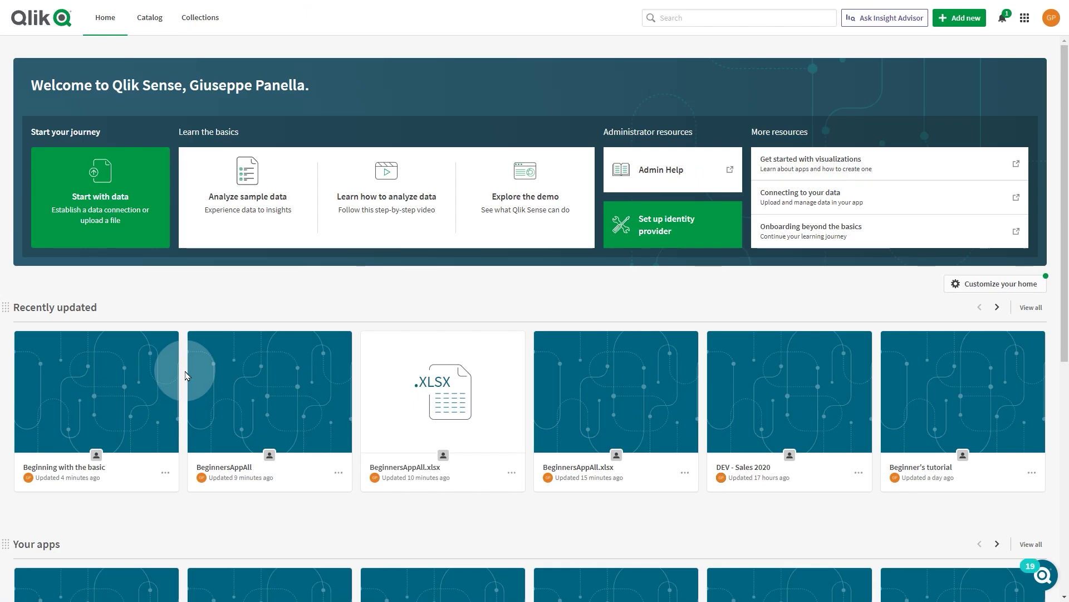
pyautogui.click(165, 473)
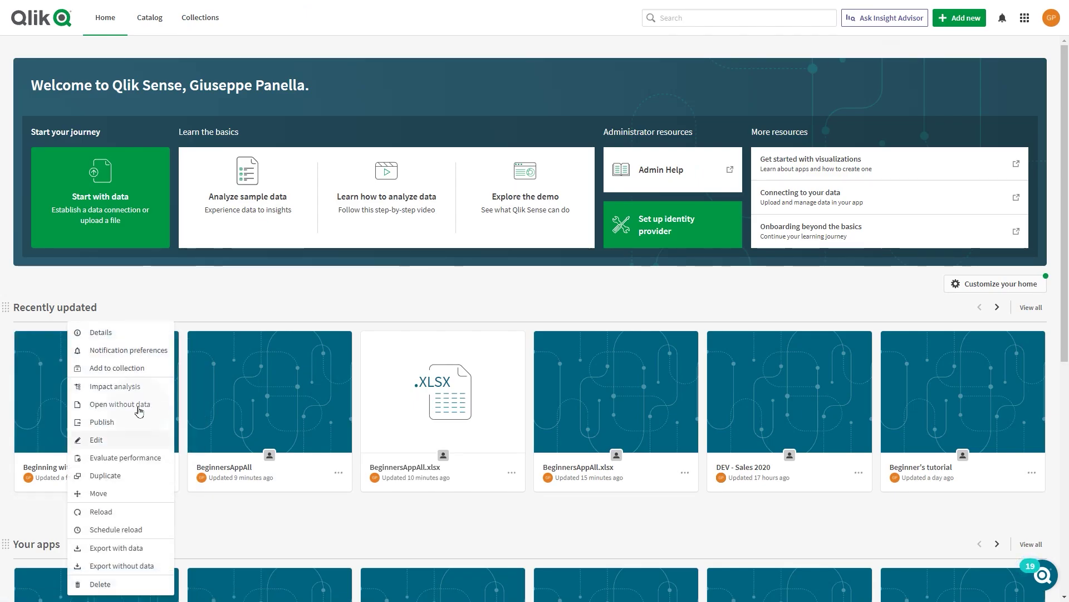
pyautogui.click(126, 511)
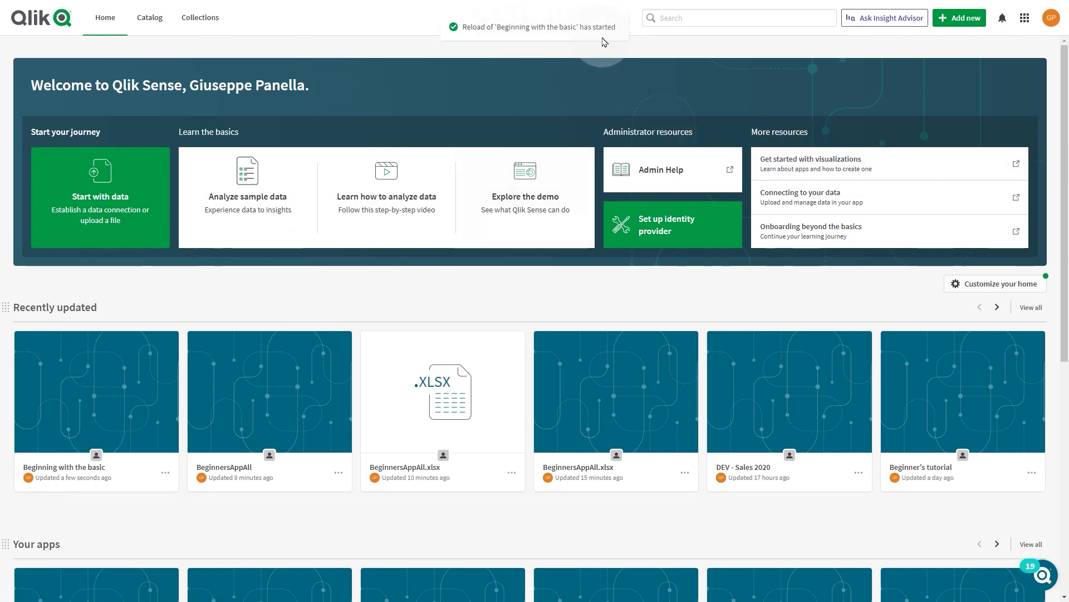
pyautogui.click(1004, 23)
# Step: Open the triggered Sales per region alert details and view its data in the app
pyautogui.click(889, 83)
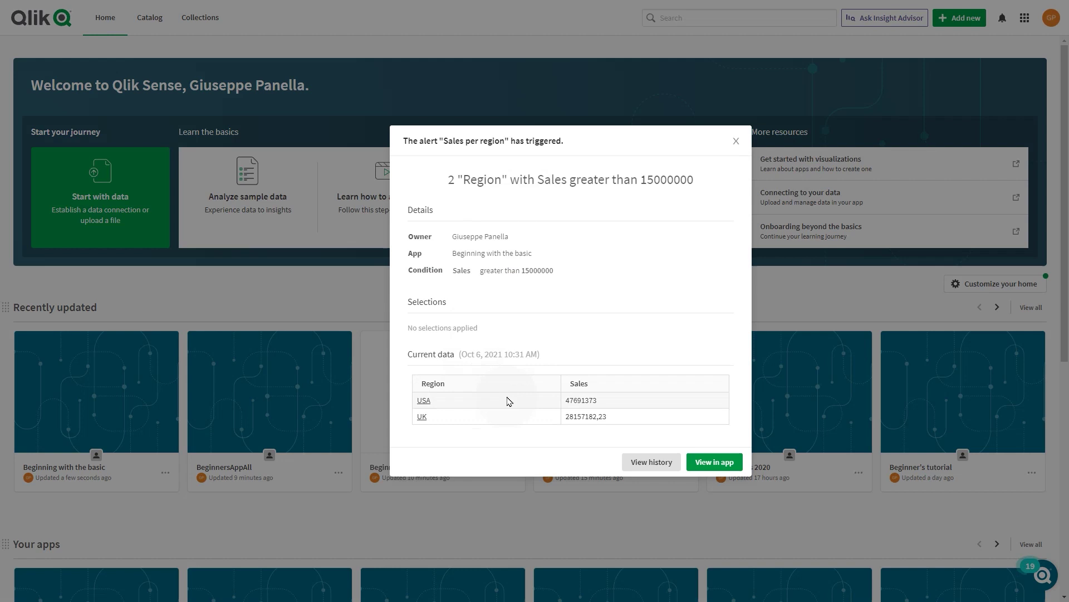
pyautogui.click(714, 471)
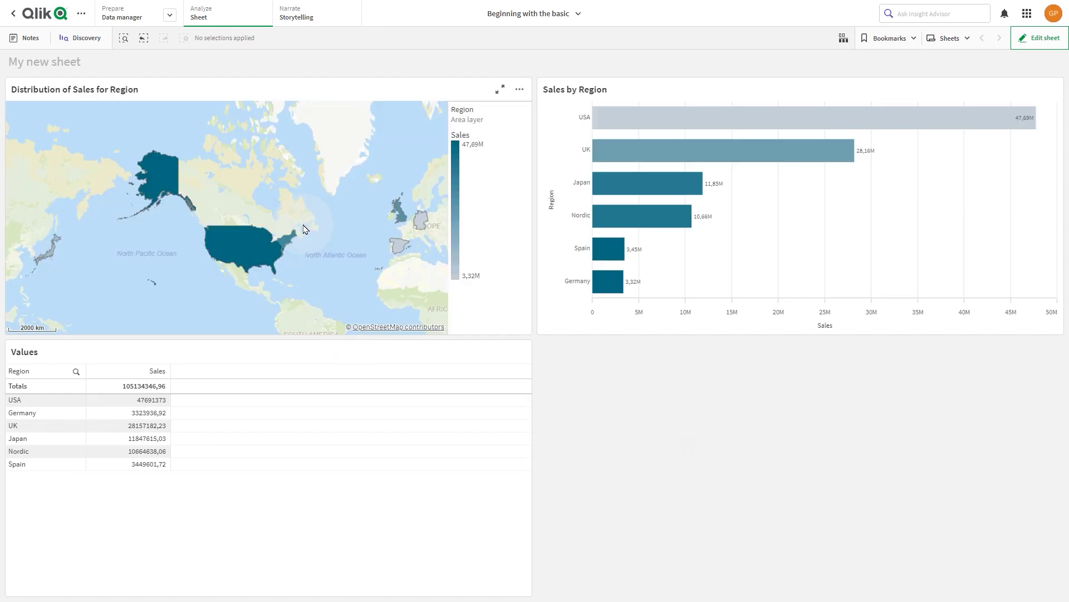
# Step: Open the Sales per region alert for editing from the map's Alerts menu
pyautogui.rightClick(305, 229)
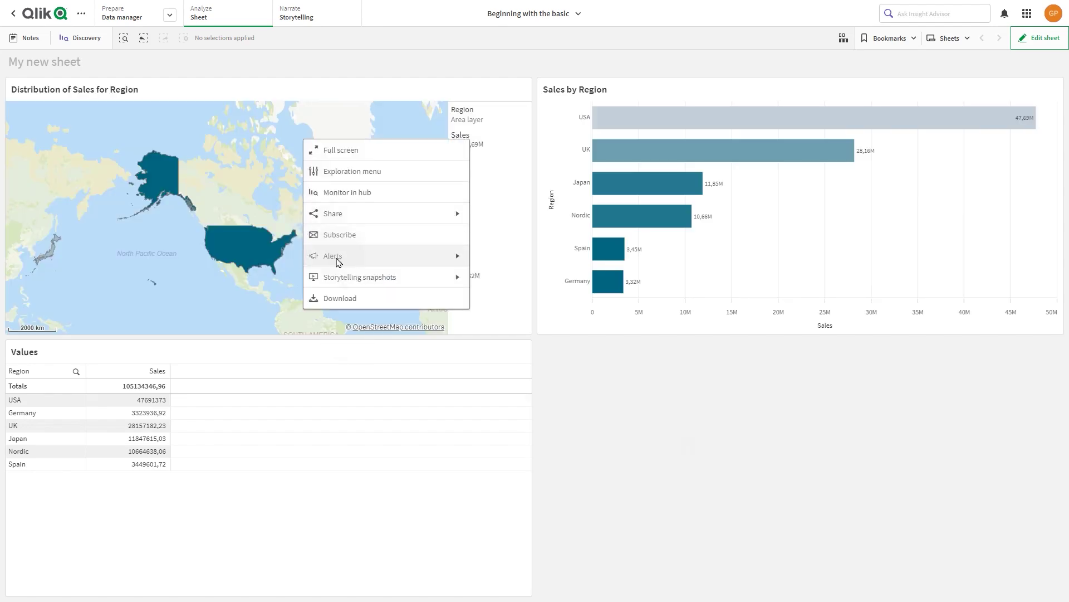
pyautogui.click(416, 262)
pyautogui.click(368, 193)
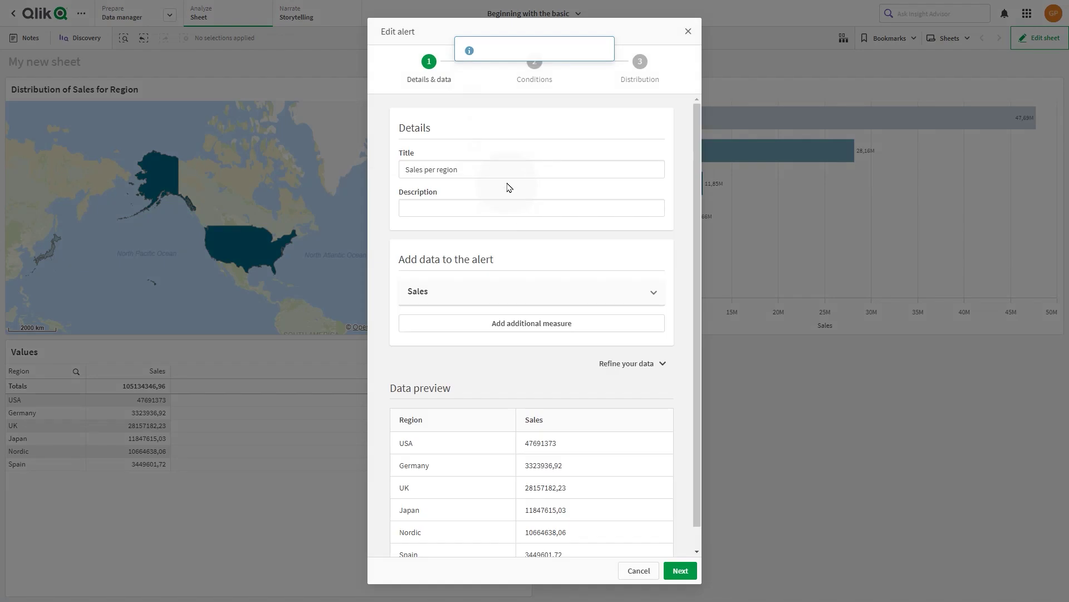
# Step: Add Condition 2: Sales not equal to Last evaluation, then continue to Distribution
pyautogui.click(686, 570)
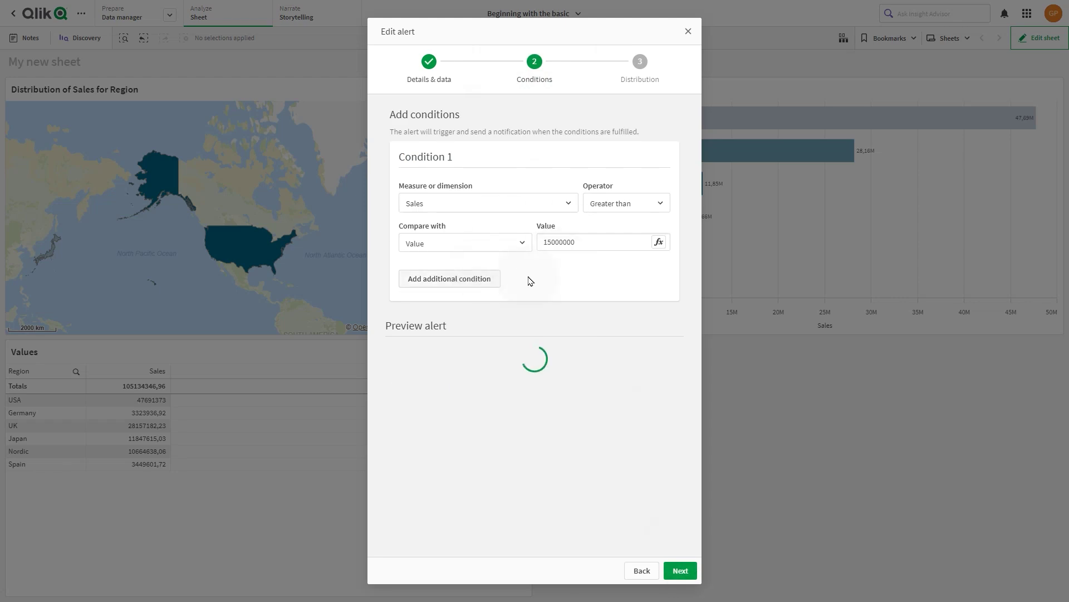
pyautogui.click(478, 278)
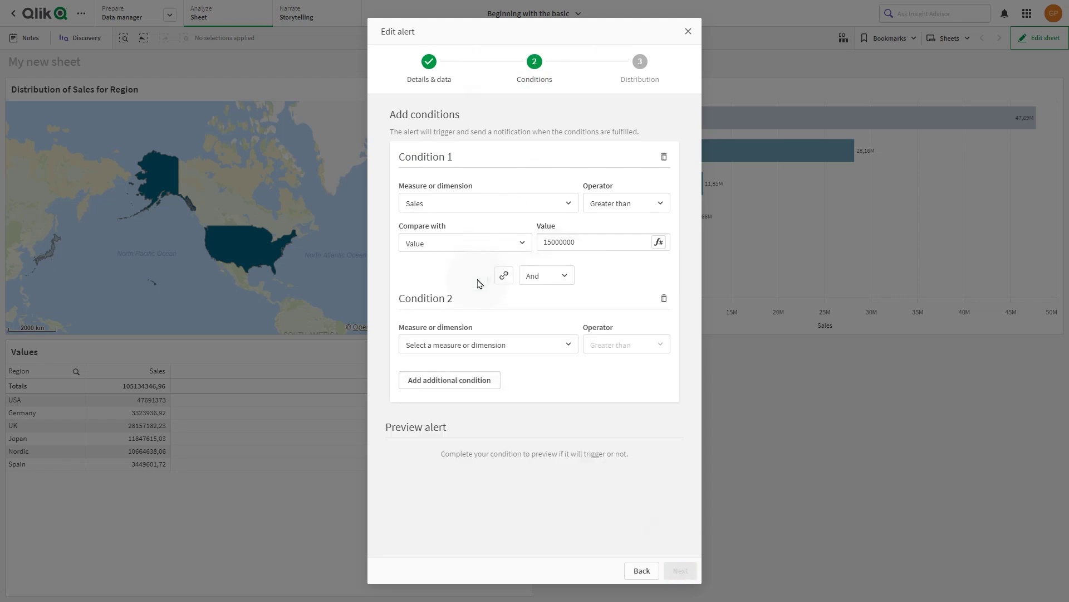
pyautogui.click(522, 355)
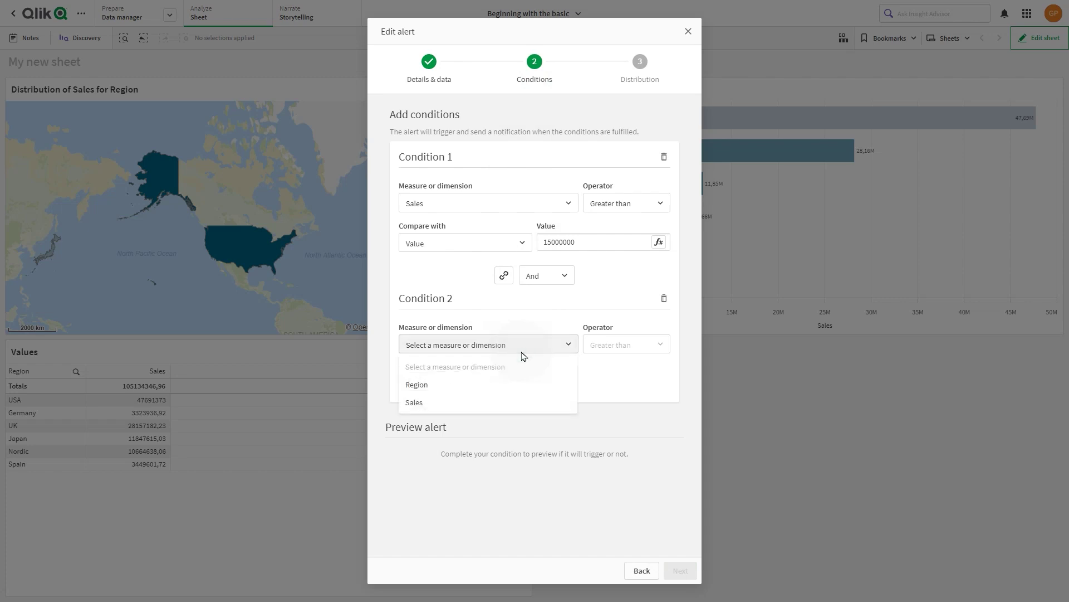
pyautogui.click(488, 404)
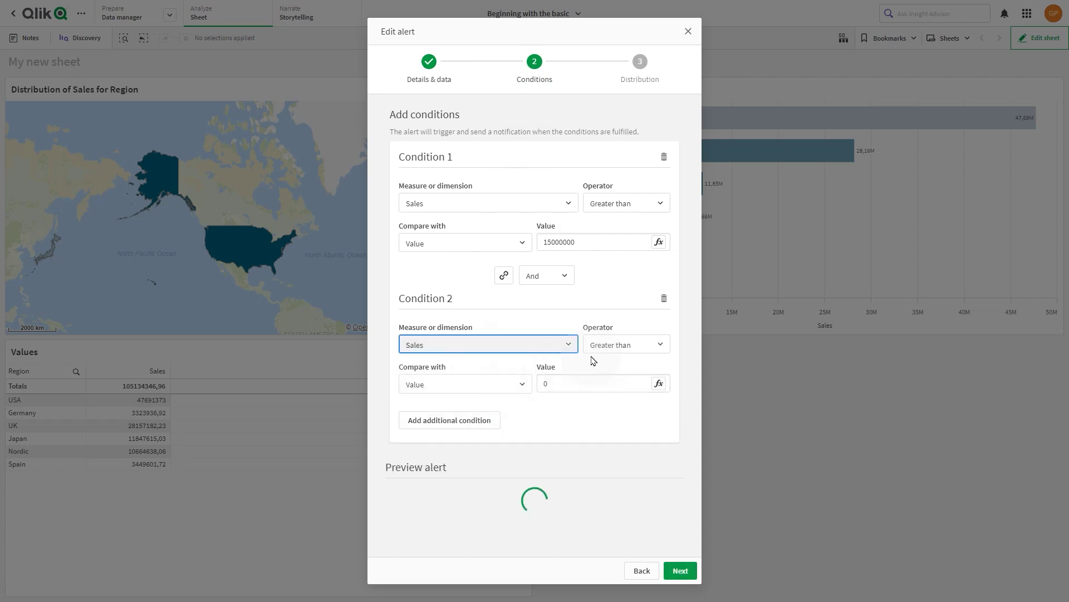
pyautogui.click(615, 344)
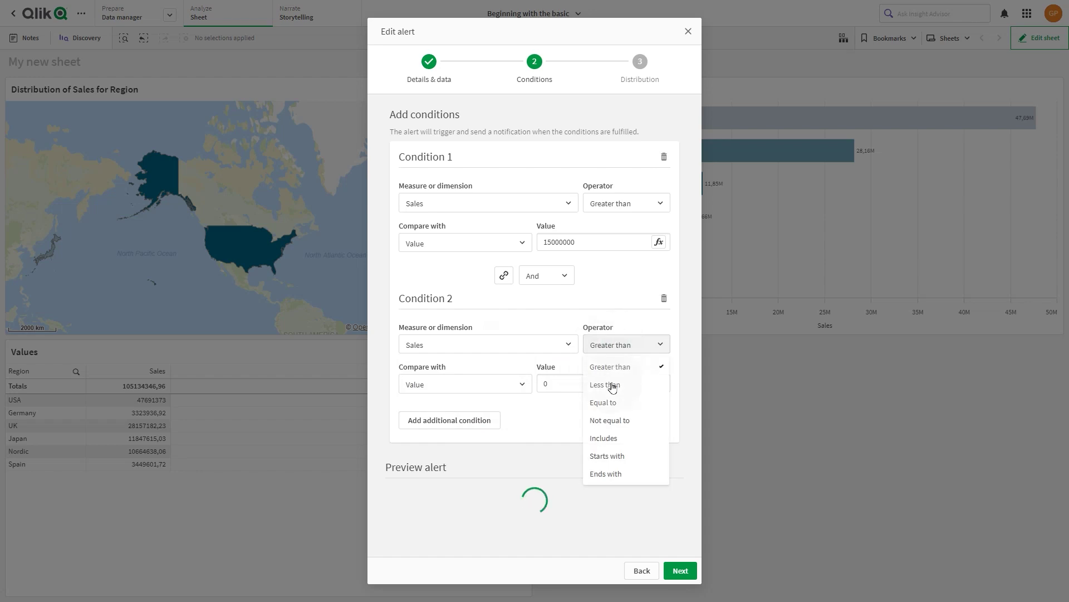
pyautogui.click(594, 422)
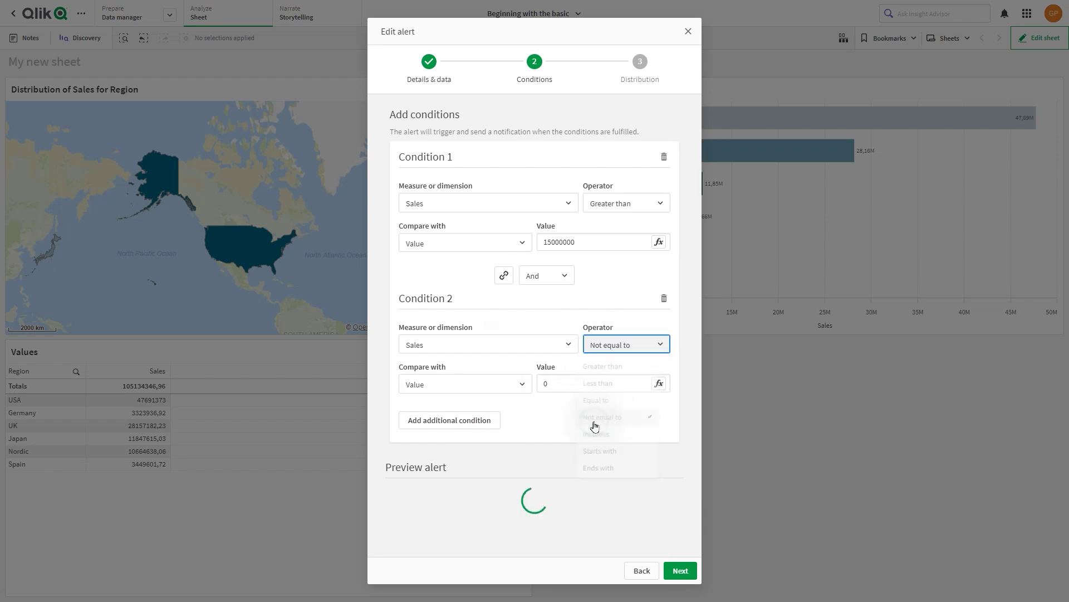
pyautogui.click(475, 383)
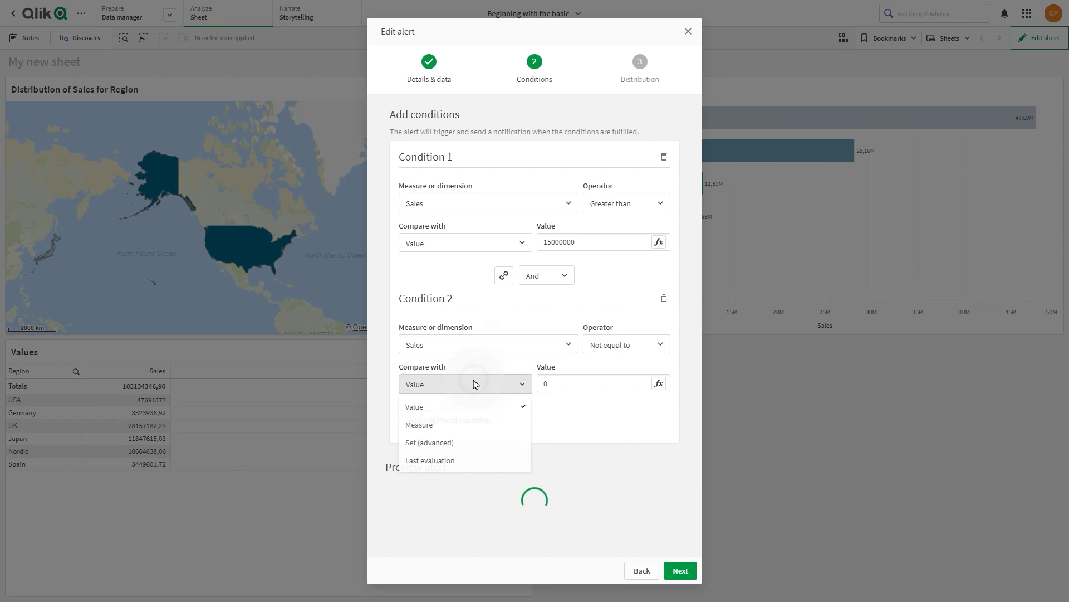
pyautogui.click(418, 461)
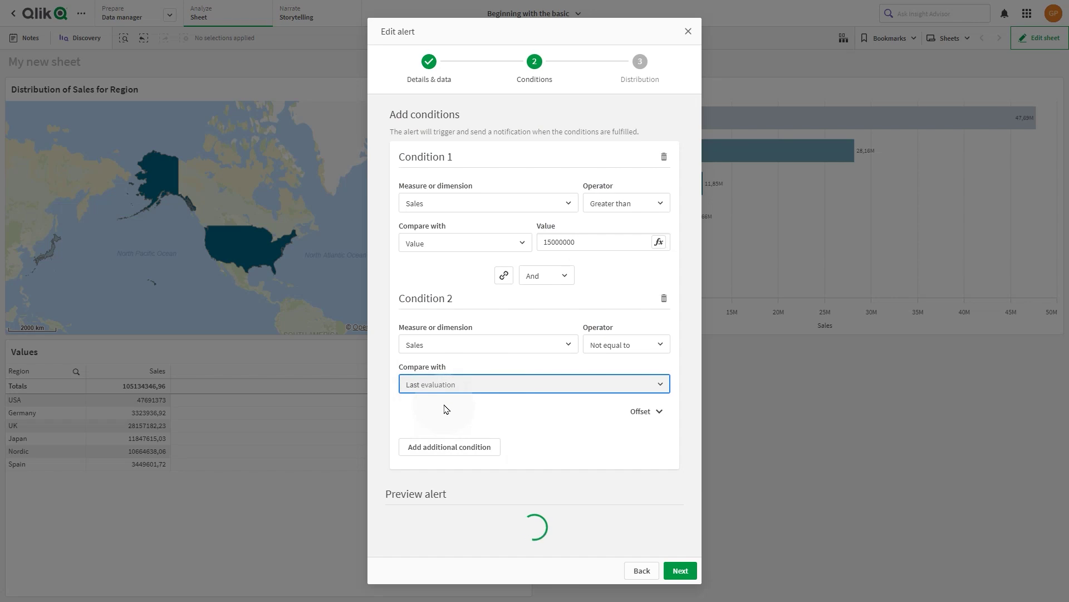
pyautogui.scroll(-2, 697, 454)
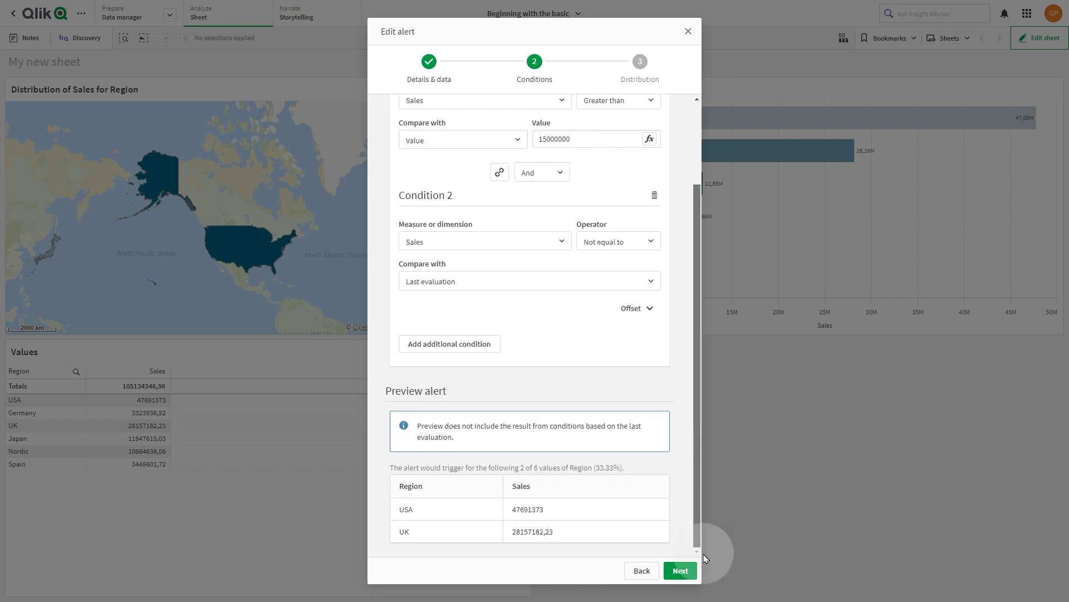
pyautogui.click(681, 571)
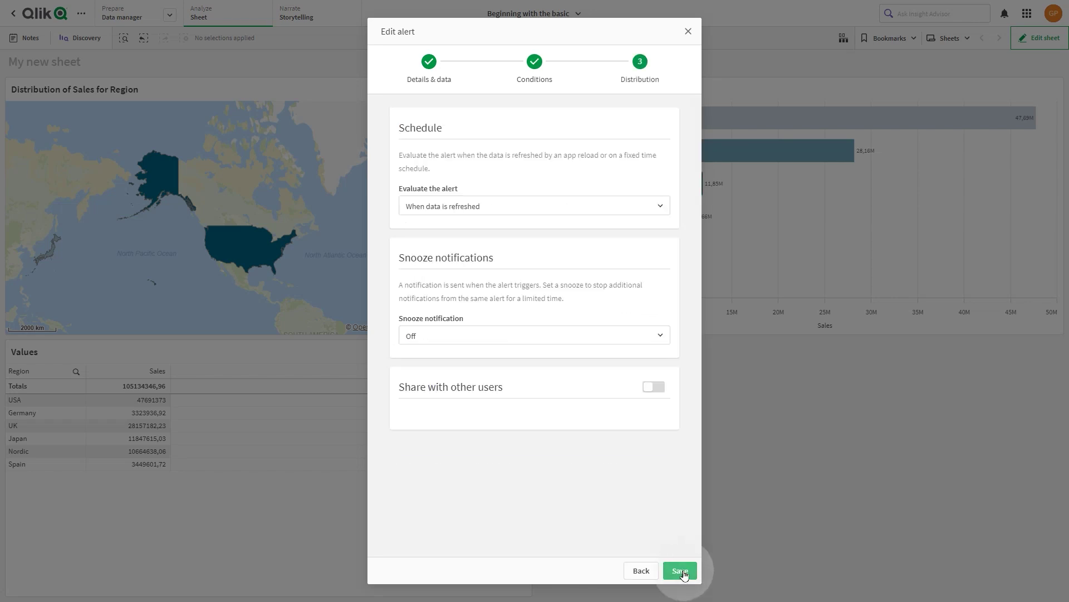
# Step: Save the edited alert, reload the app, and open the newest Sales per region notification
pyautogui.click(680, 571)
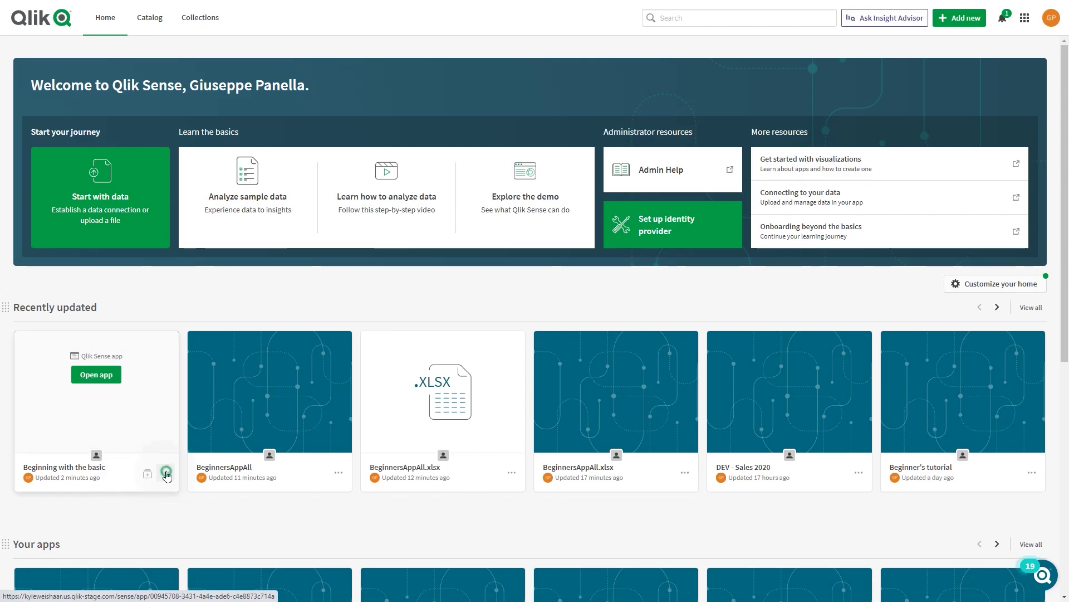
pyautogui.click(166, 474)
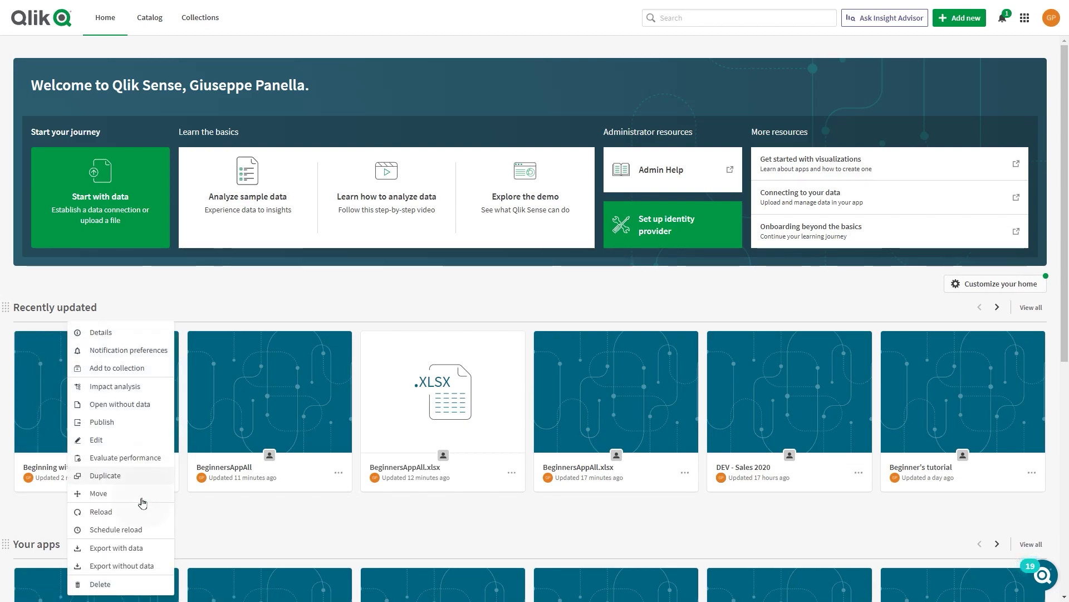
pyautogui.click(103, 514)
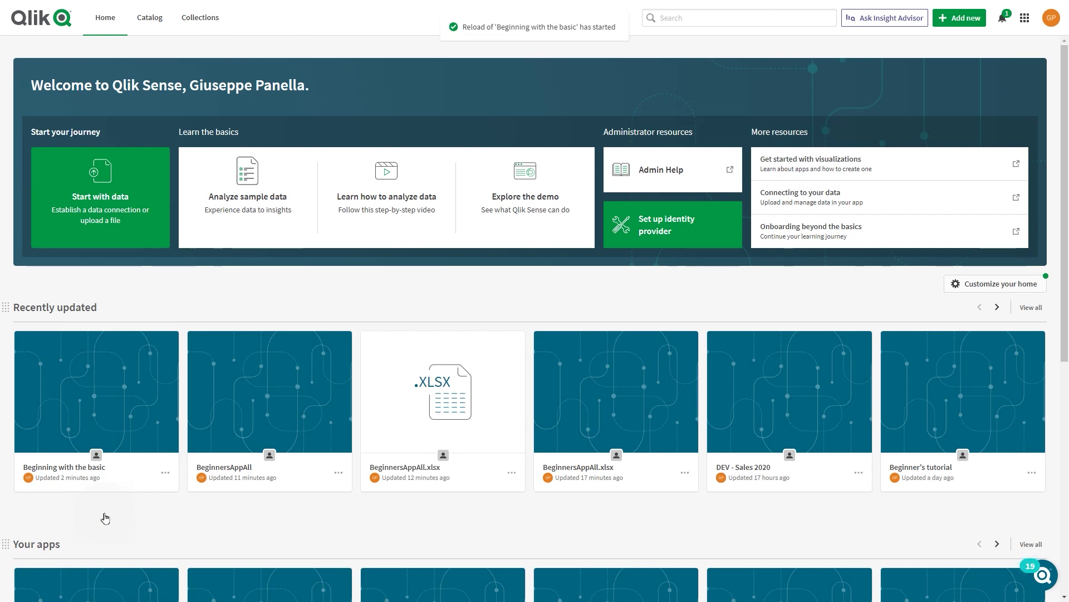
pyautogui.click(1010, 19)
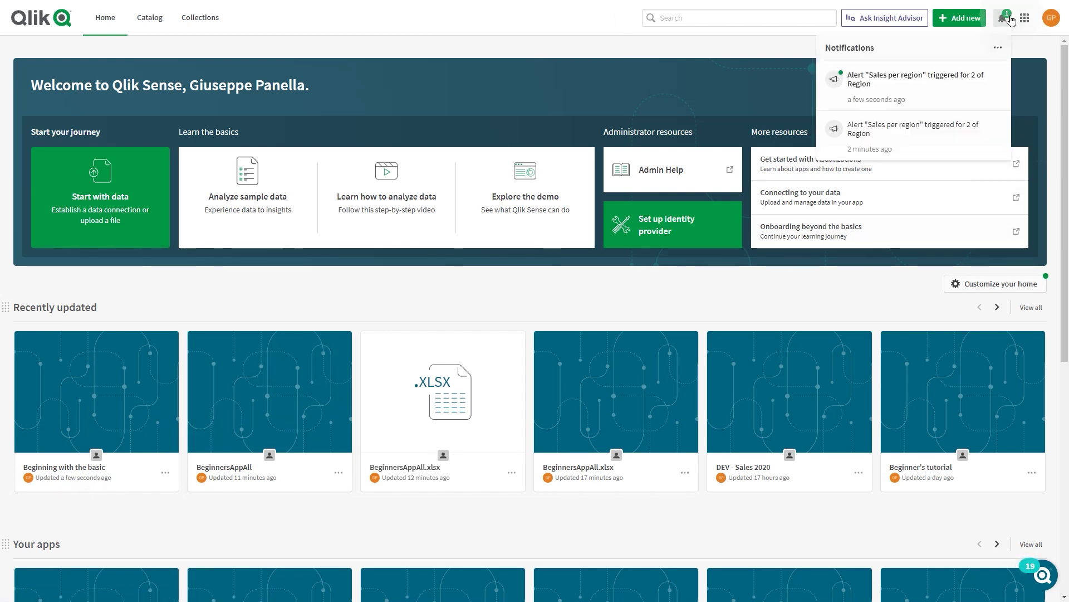
pyautogui.click(923, 86)
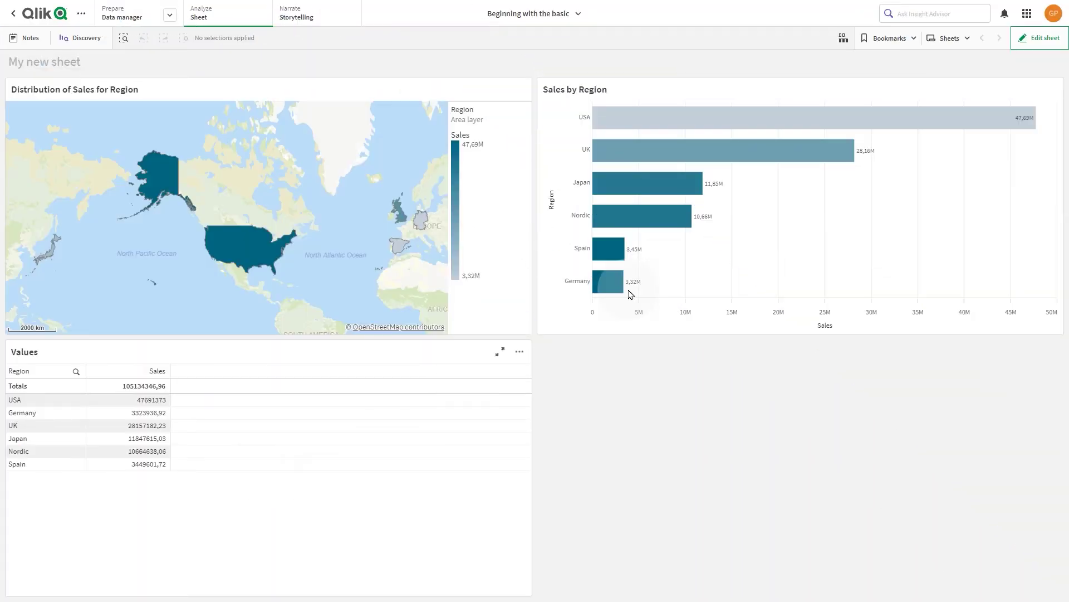
# Step: Create a new alert from the Sales by Region chart titled Sales per Product Group
pyautogui.rightClick(794, 253)
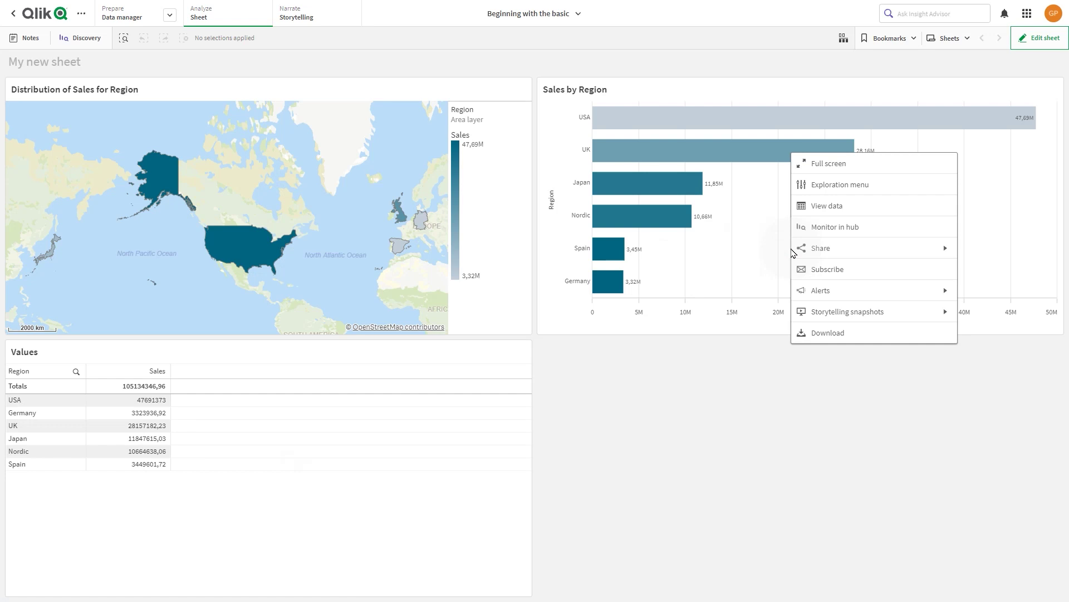
pyautogui.click(820, 290)
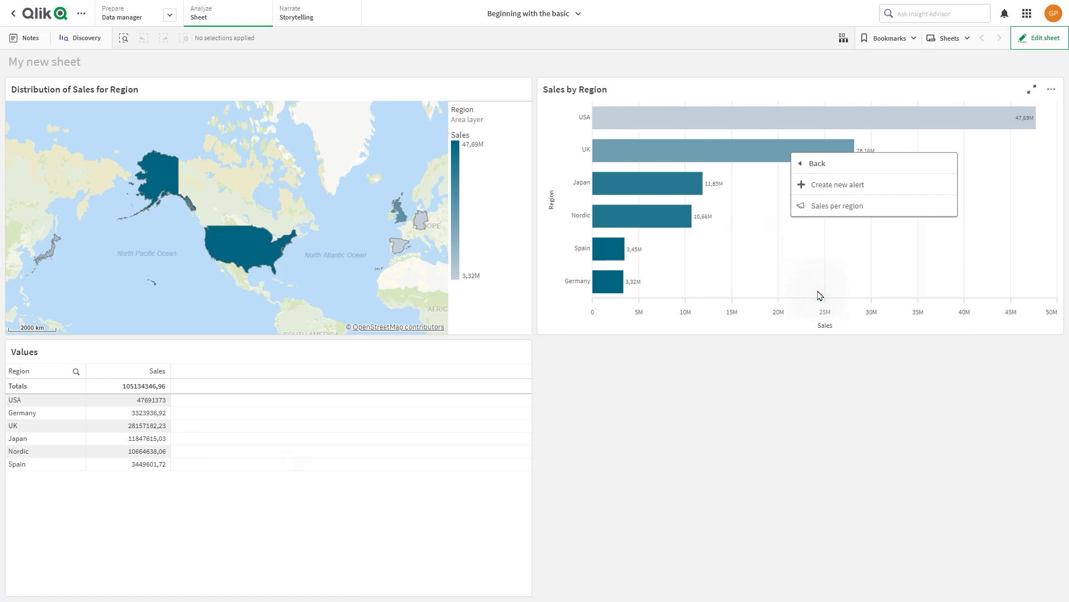
pyautogui.click(818, 189)
pyautogui.click(566, 171)
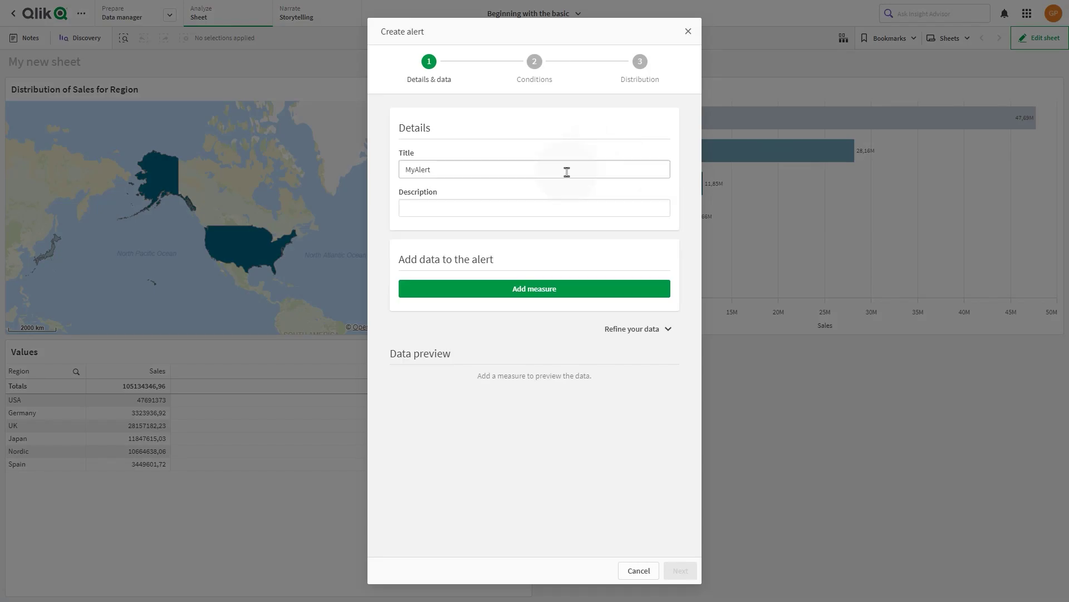
pyautogui.hotkey('ctrl', 'a')
pyautogui.write('Sales')
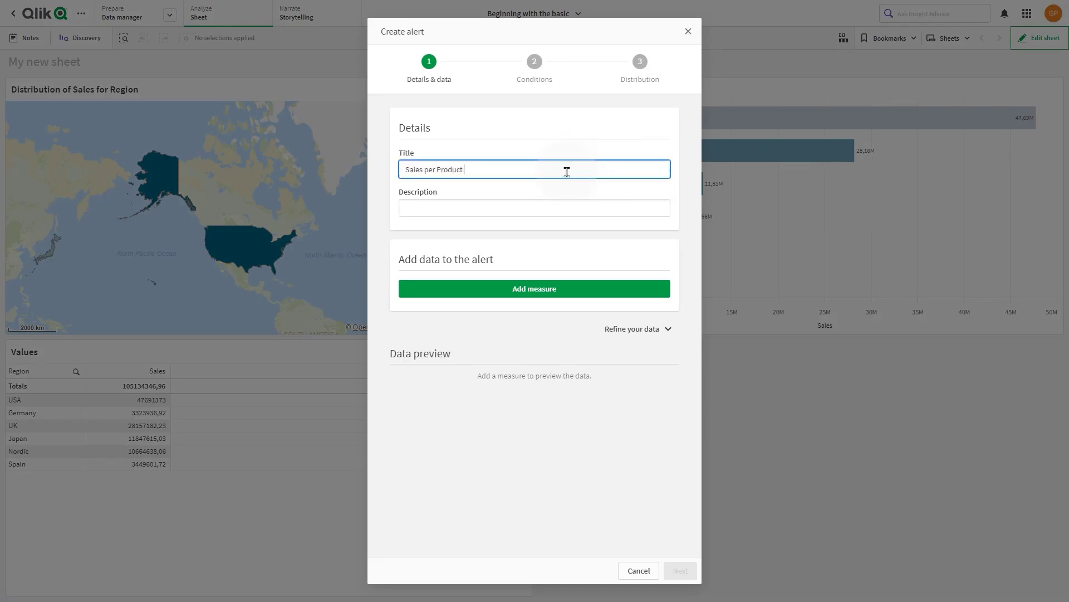
# Step: Add the Sales measure and split it by the Product Group dimension
pyautogui.click(525, 292)
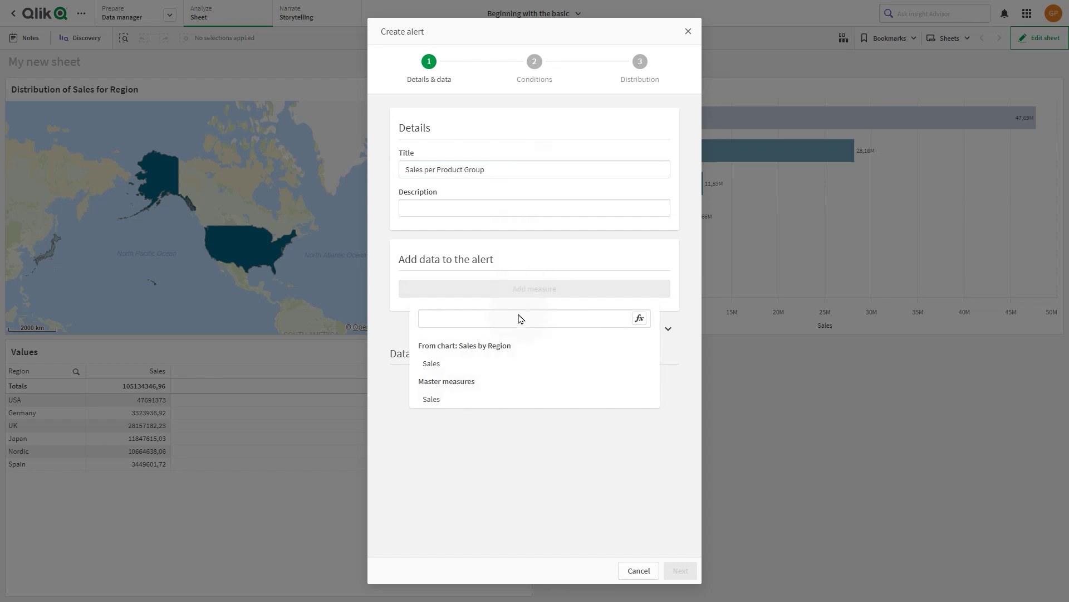
pyautogui.click(508, 363)
pyautogui.click(623, 367)
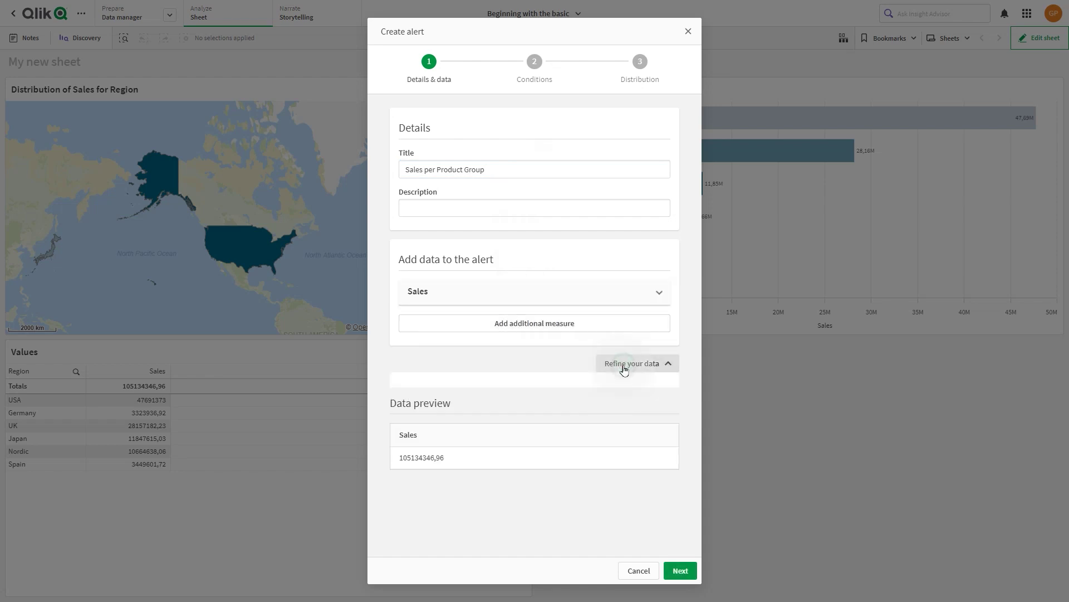
pyautogui.click(569, 453)
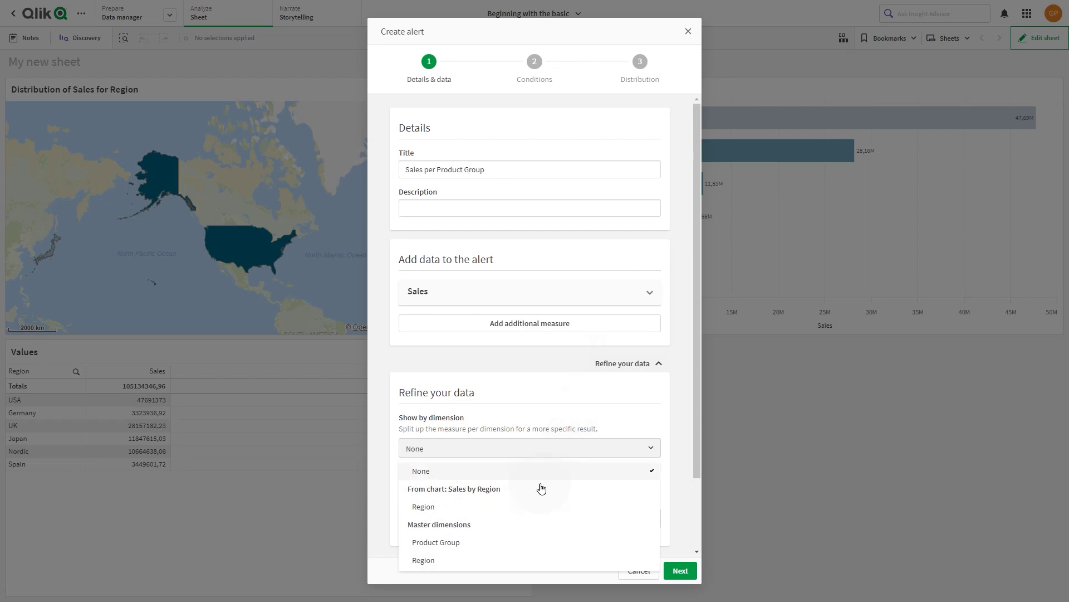
pyautogui.click(508, 544)
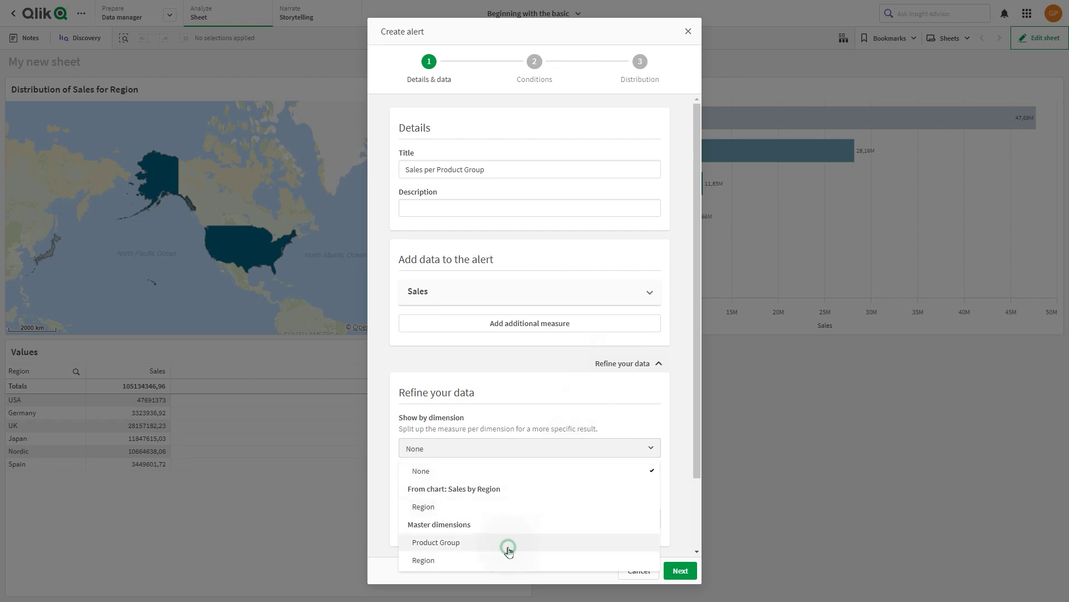
# Step: Set condition 1 to Sales greater than Last evaluation, with a 10 percent offset
pyautogui.click(680, 571)
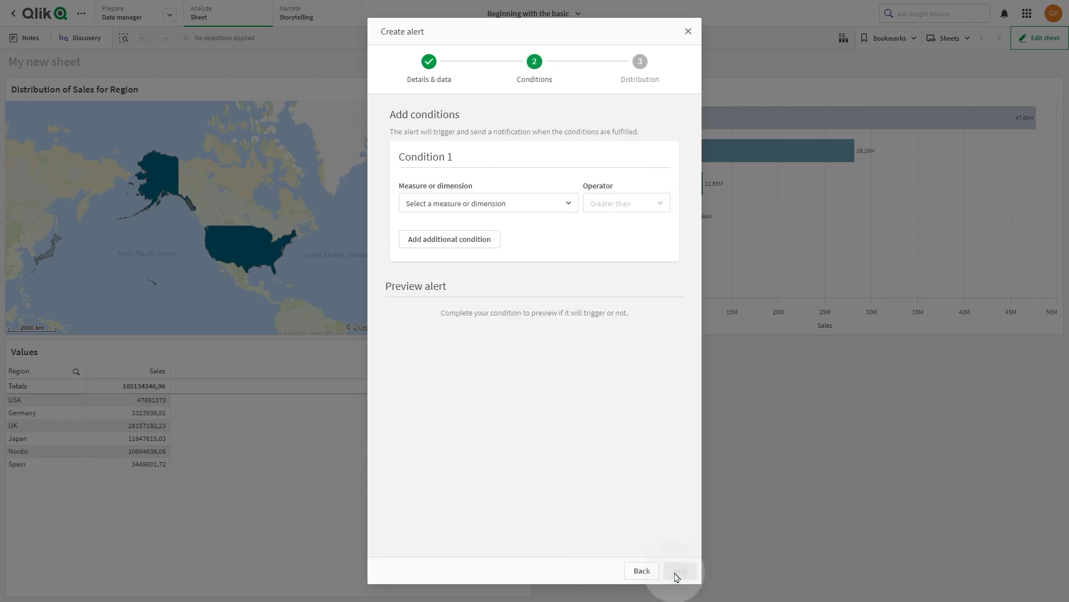
pyautogui.click(509, 202)
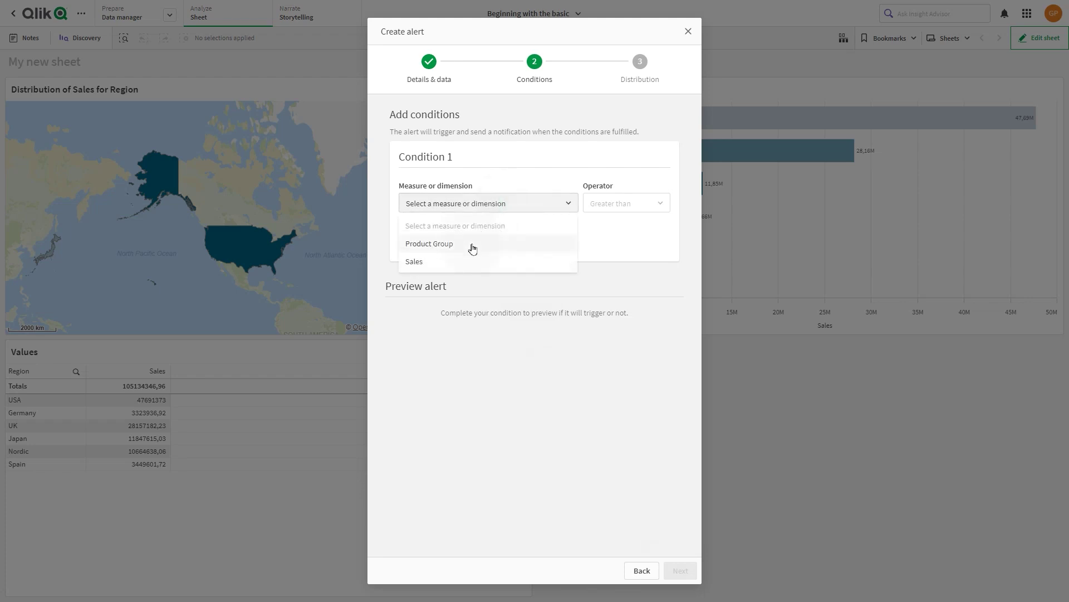
pyautogui.click(466, 265)
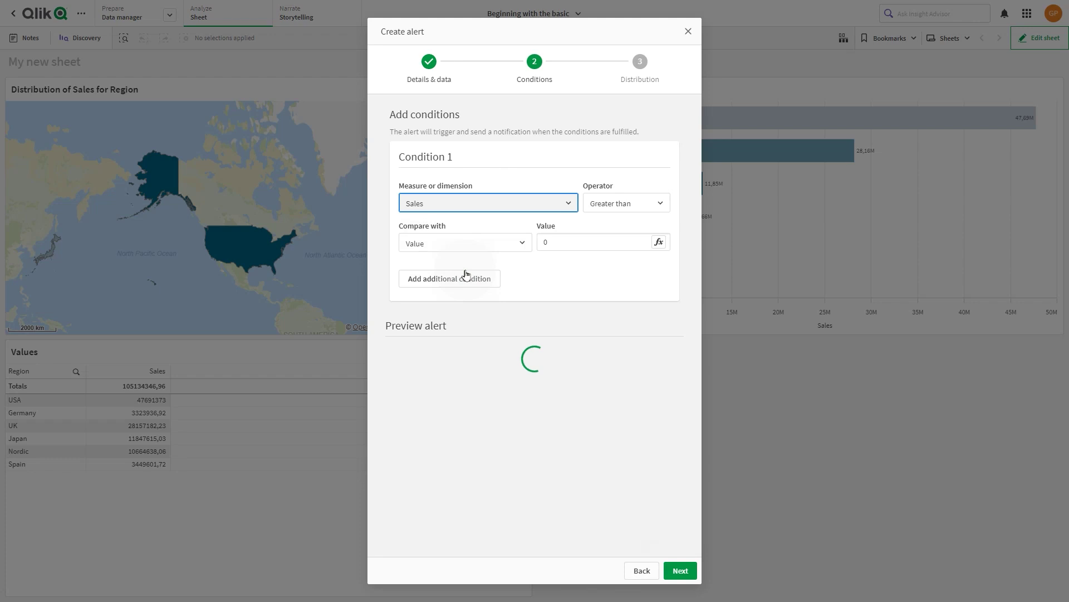
pyautogui.click(617, 215)
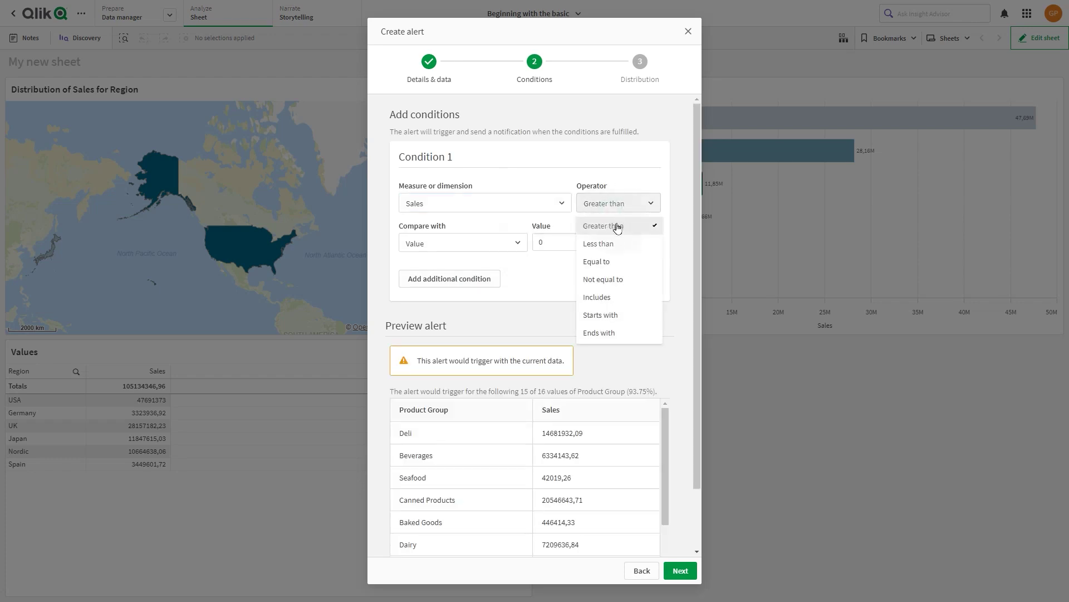
pyautogui.click(617, 231)
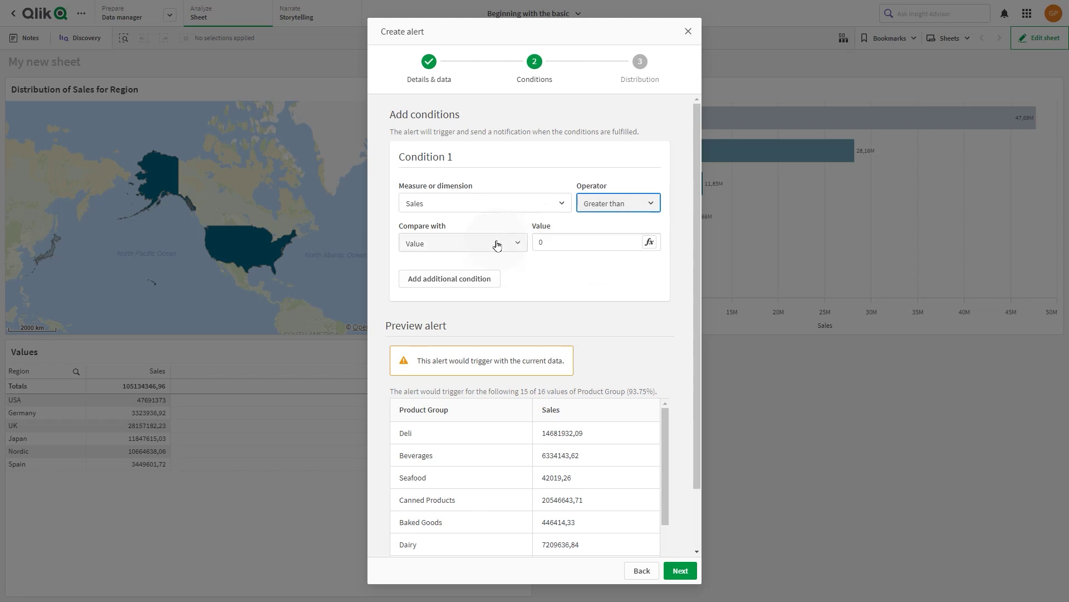
pyautogui.click(482, 246)
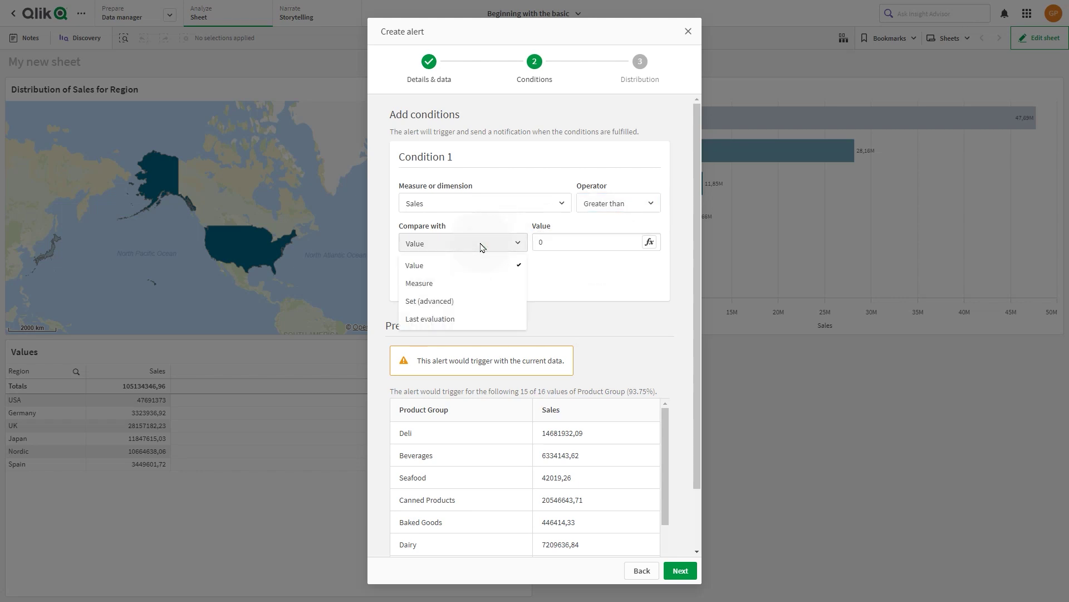
pyautogui.click(439, 318)
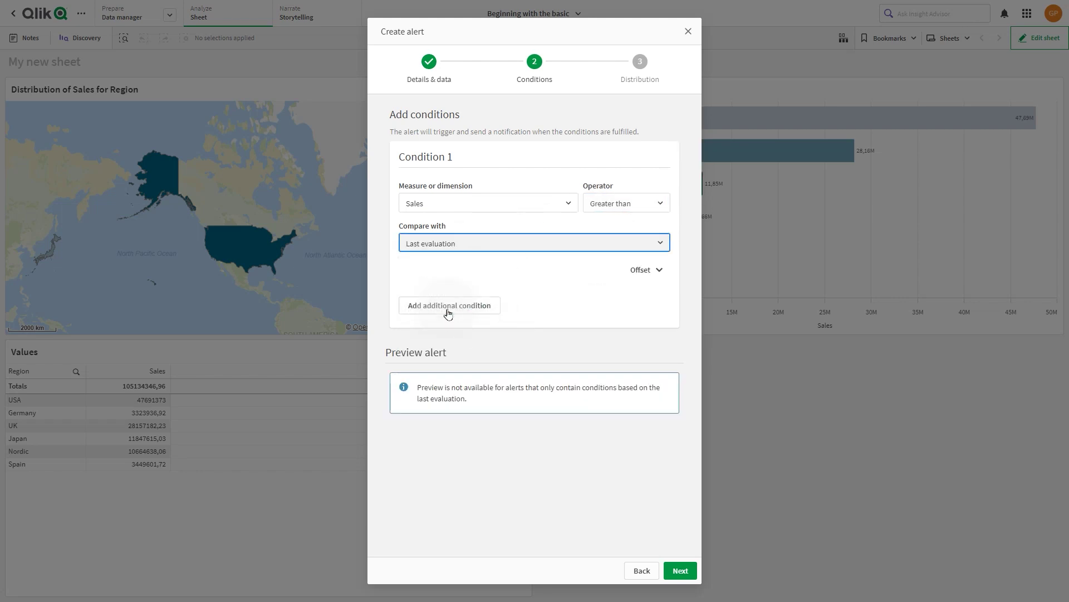
pyautogui.click(660, 270)
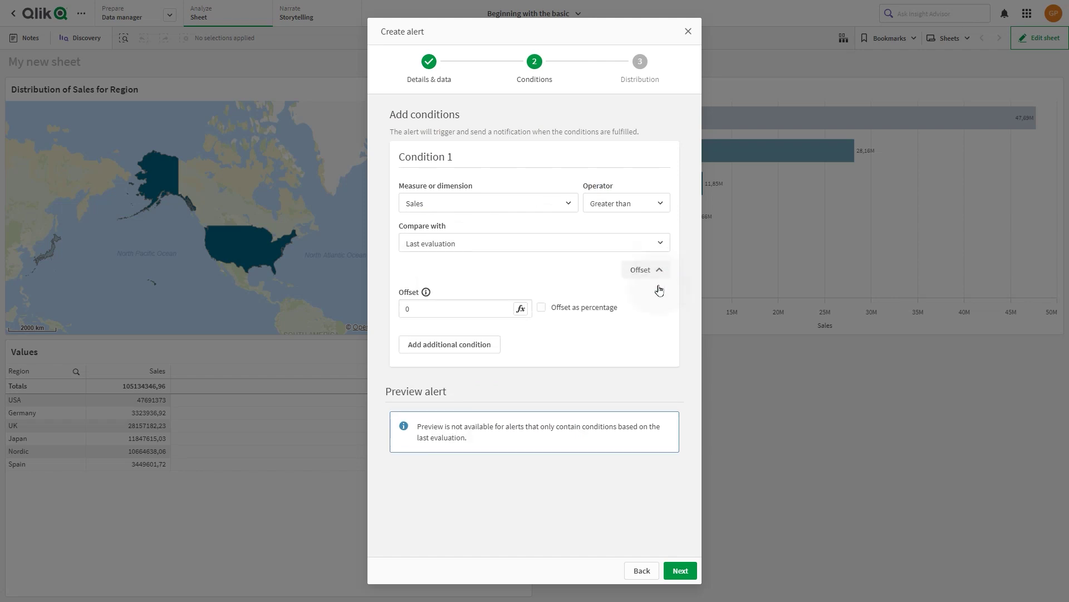
pyautogui.click(488, 308)
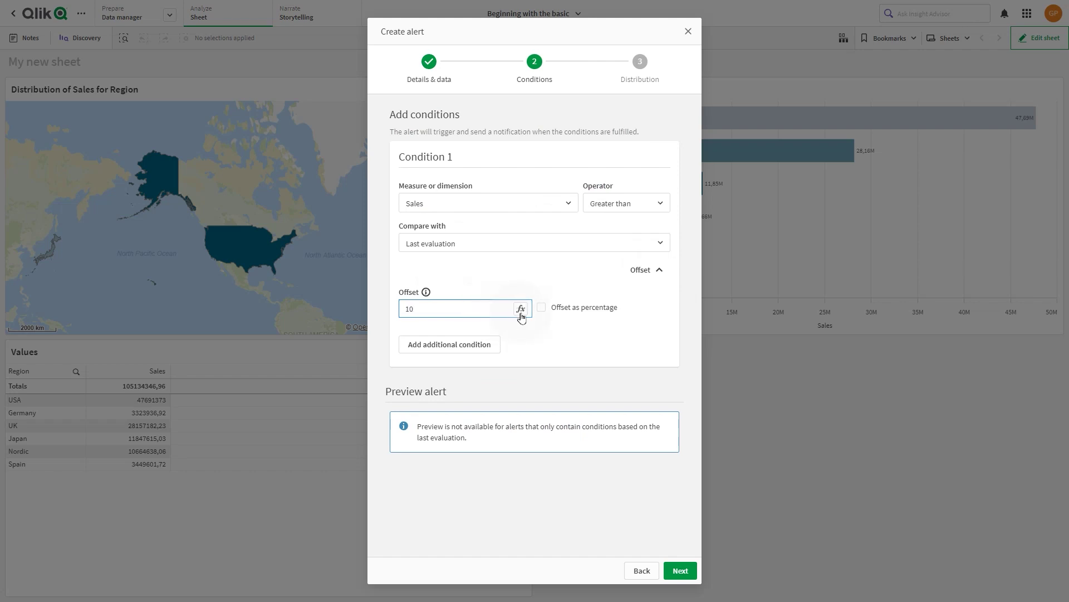
pyautogui.click(541, 308)
# Step: Accept the default Distribution settings and create the Sales per Product Group alert
pyautogui.click(681, 570)
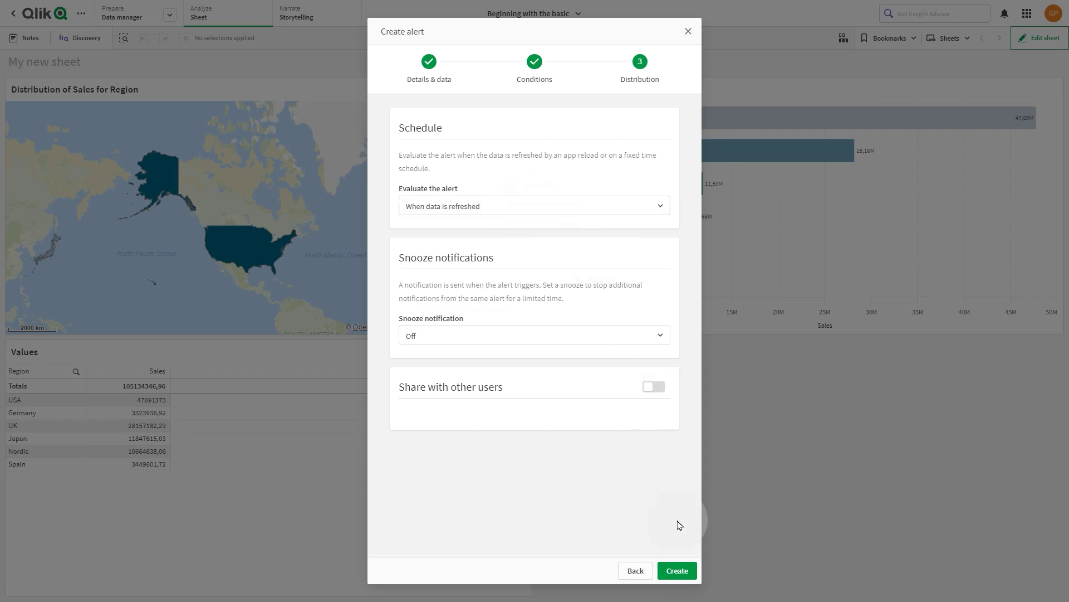
pyautogui.click(679, 581)
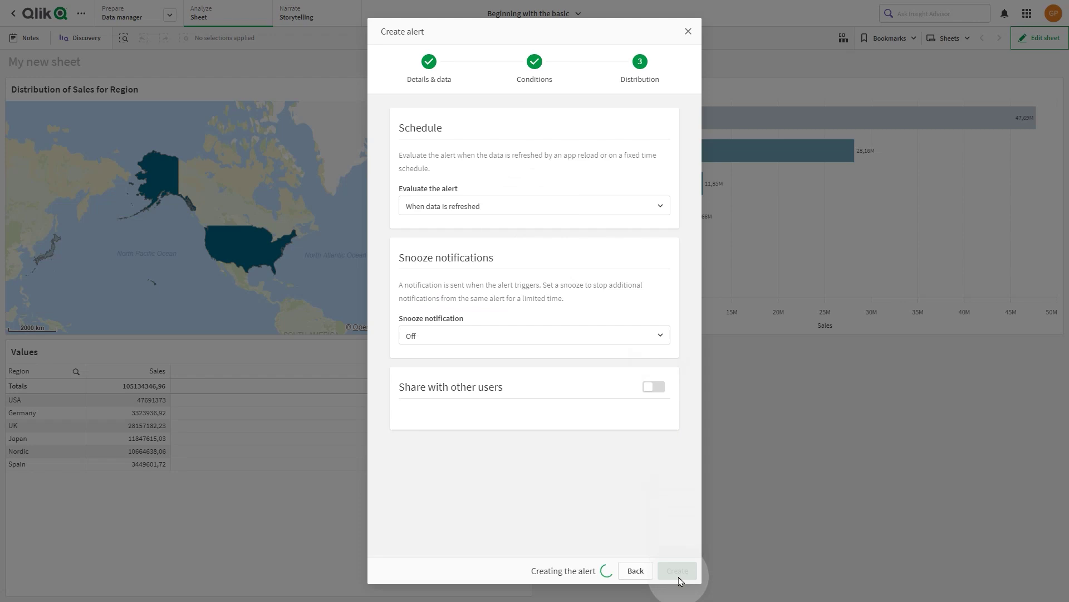